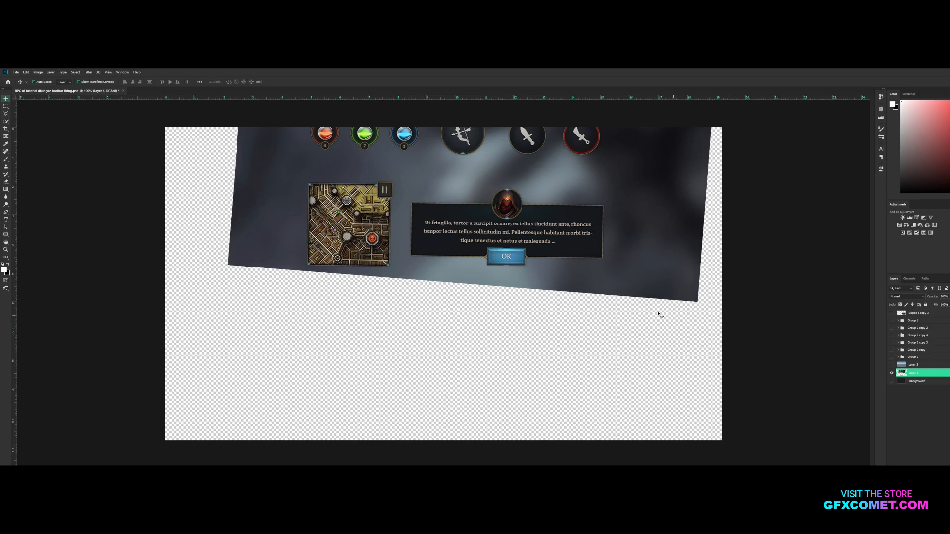
Reposition the reference UI image layer on the canvas to bring its dialogue box into close view.
drag(564, 252, 516, 400)
drag(546, 301, 553, 263)
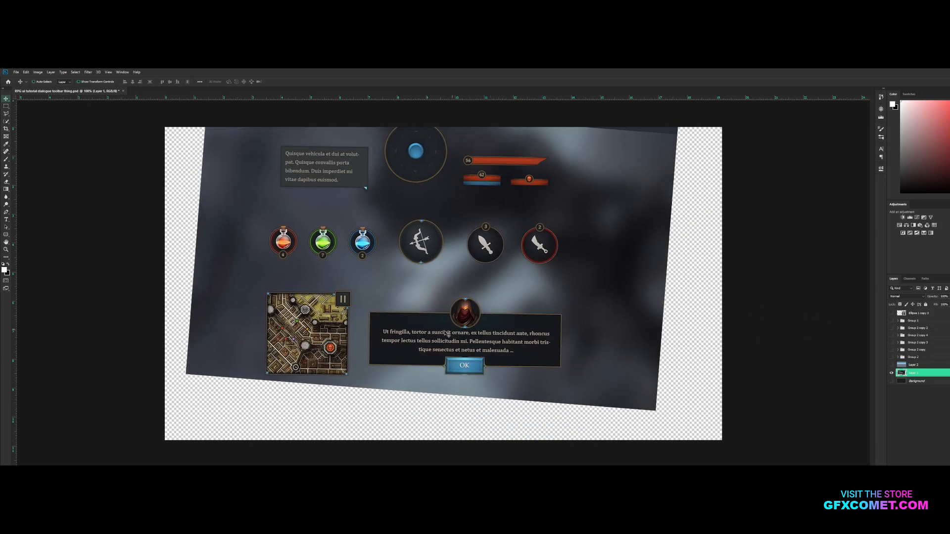
drag(558, 310, 541, 261)
key(ctrl+plus)
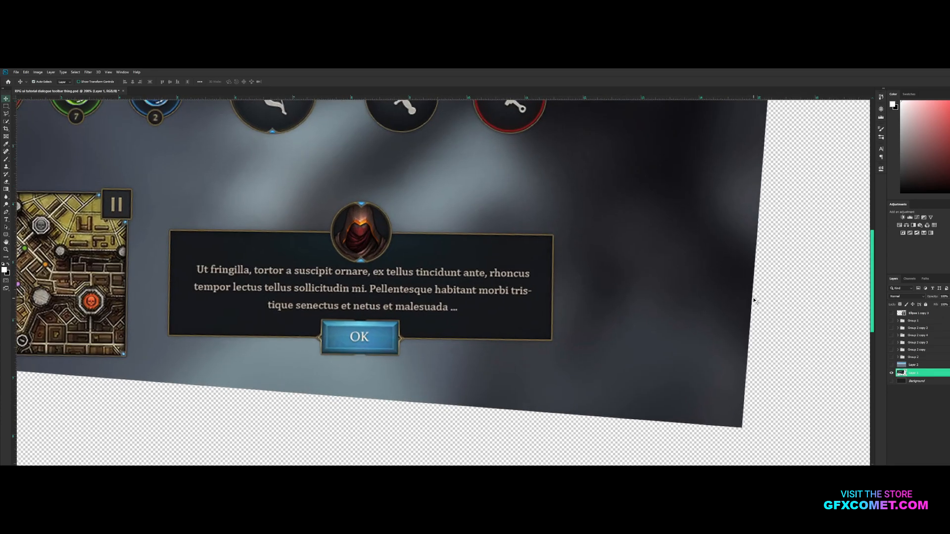
drag(596, 311, 665, 355)
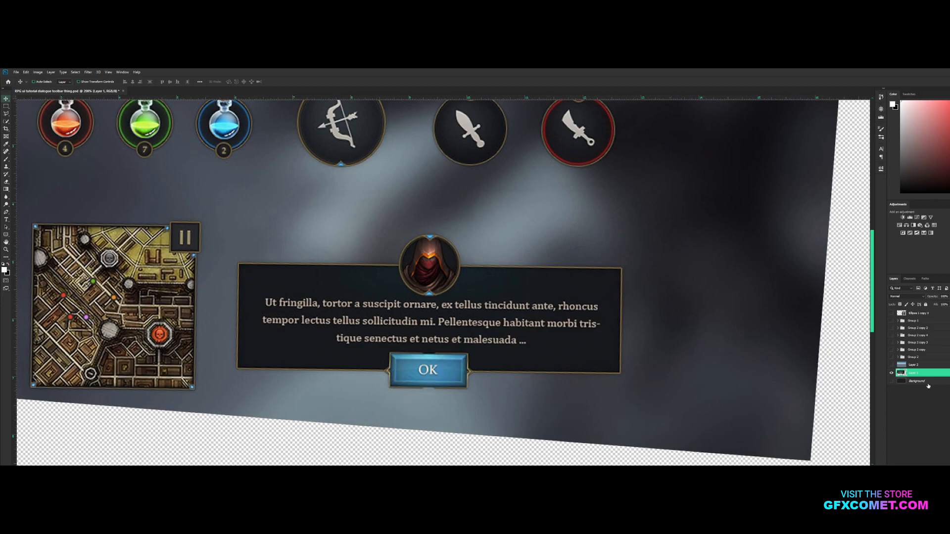
Show the Background layer and move the reference UI image up, leaving empty canvas below its dialogue box.
click(893, 382)
drag(542, 259, 548, 274)
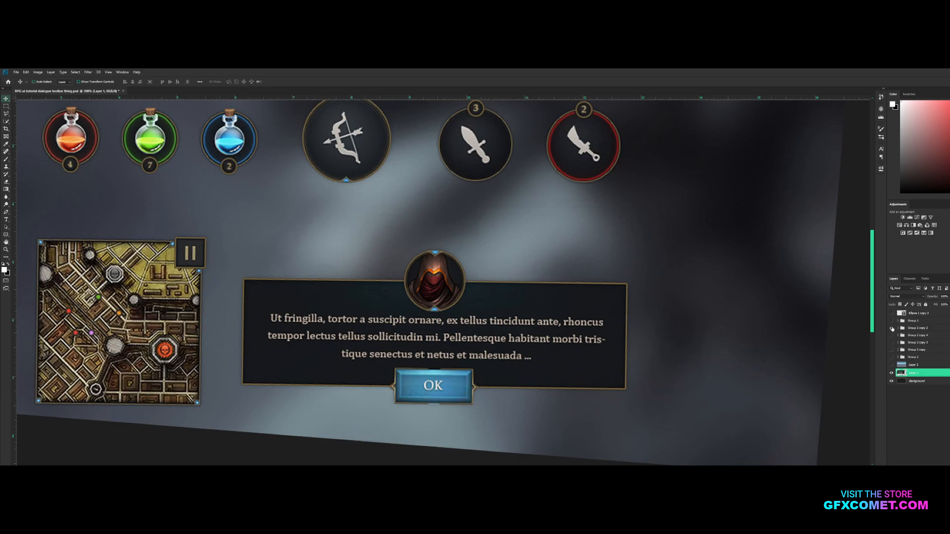
drag(720, 414, 679, 301)
scroll(772, 376, down, 4)
key(ctrl+minus)
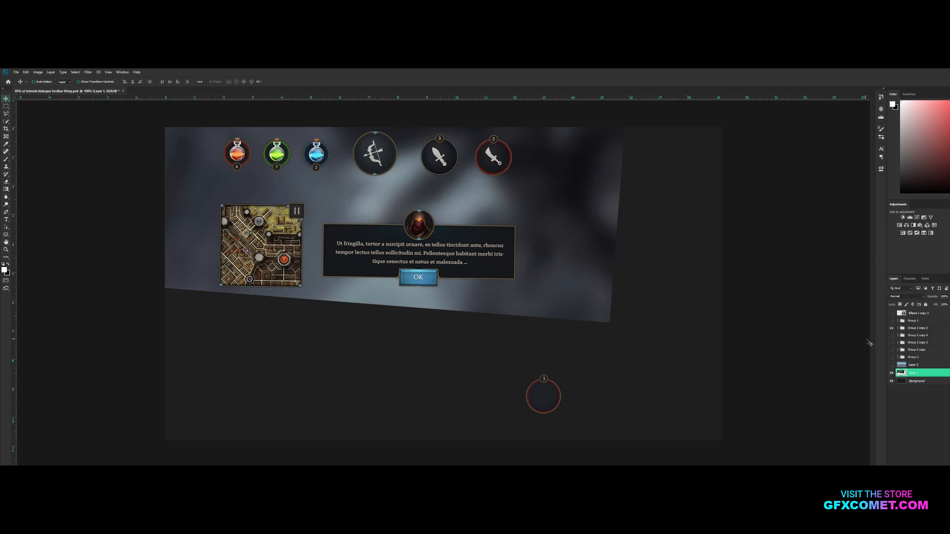
Make the group with the large circular frame visible and rename it as MAIN.
click(891, 350)
click(892, 357)
double_click(913, 356)
text(MAIN)
key(Return)
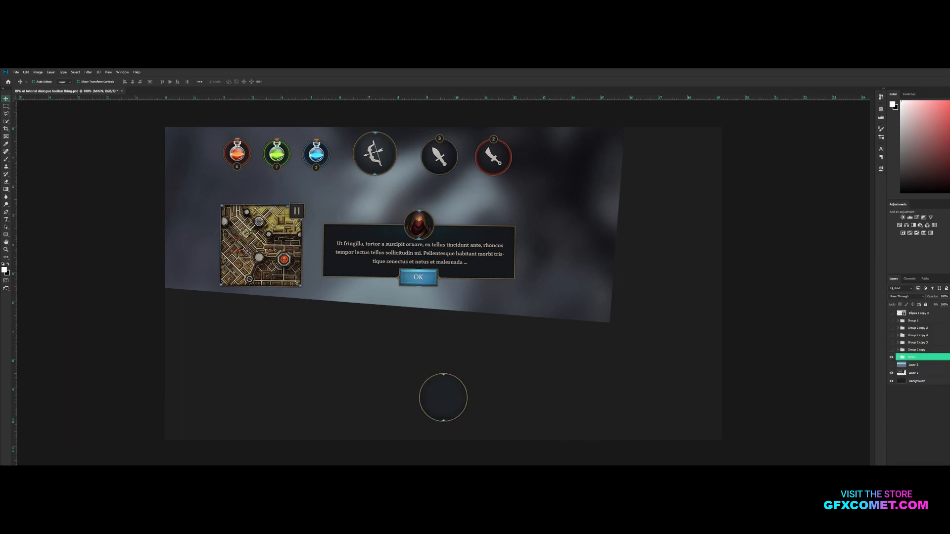
Duplicate the MAIN group above the other groups, and combine the original MAIN and remaining groups into one group.
drag(934, 360, 924, 322)
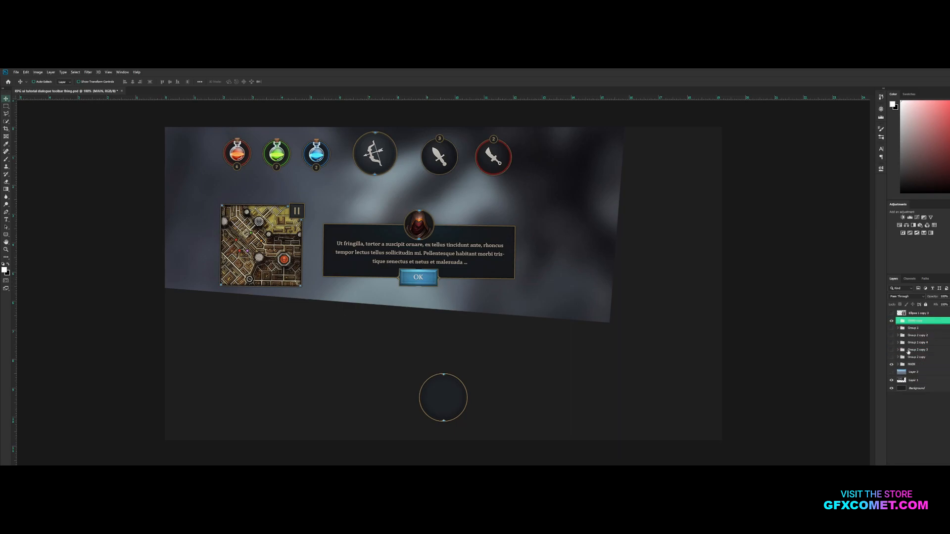
click(915, 365)
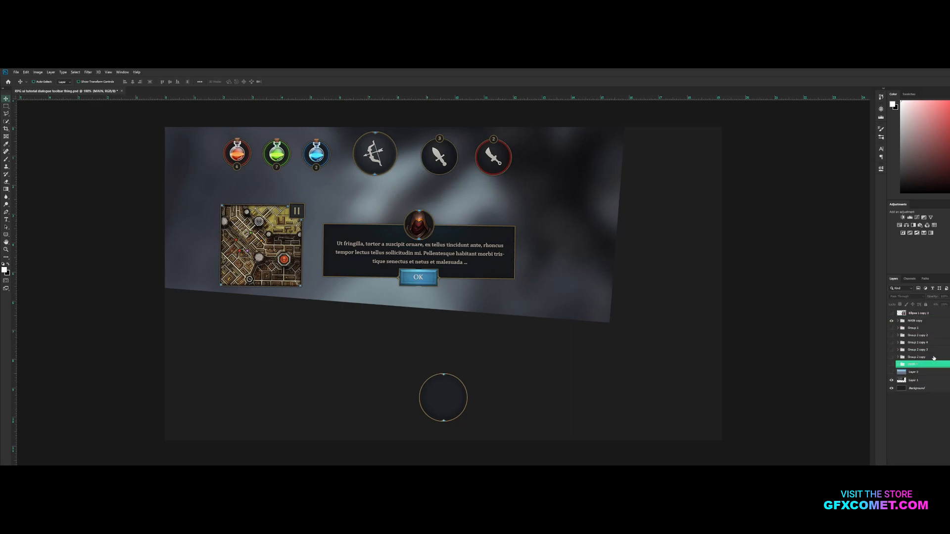
shift+click(929, 330)
key(ctrl+g)
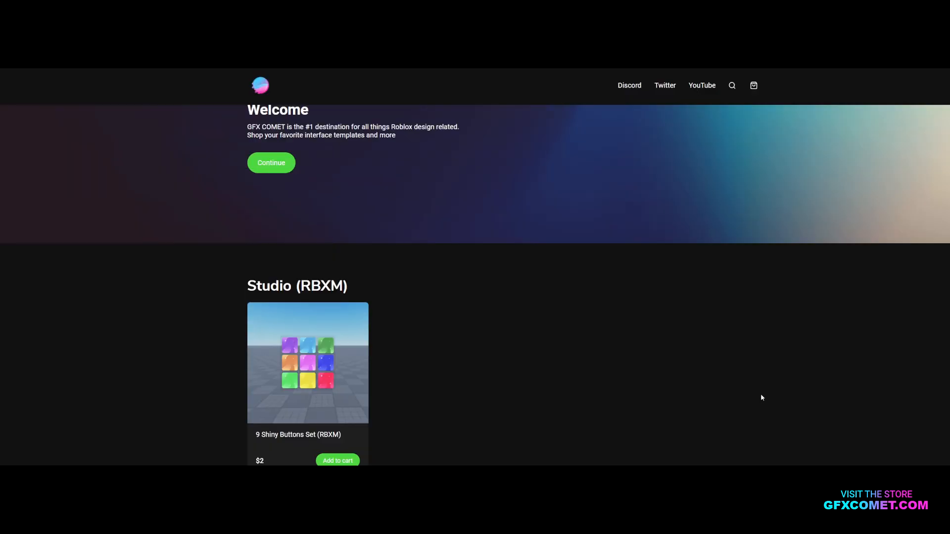
Browse the free and paid products on the GFX COMET store page.
scroll(395, 380, down, 2)
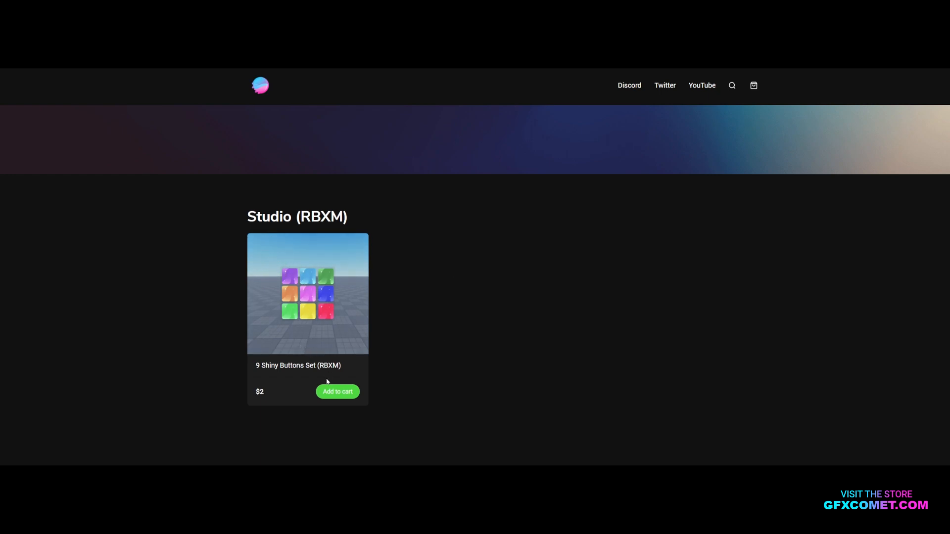
scroll(328, 387, up, 3)
scroll(345, 381, down, 4)
scroll(280, 221, down, 3)
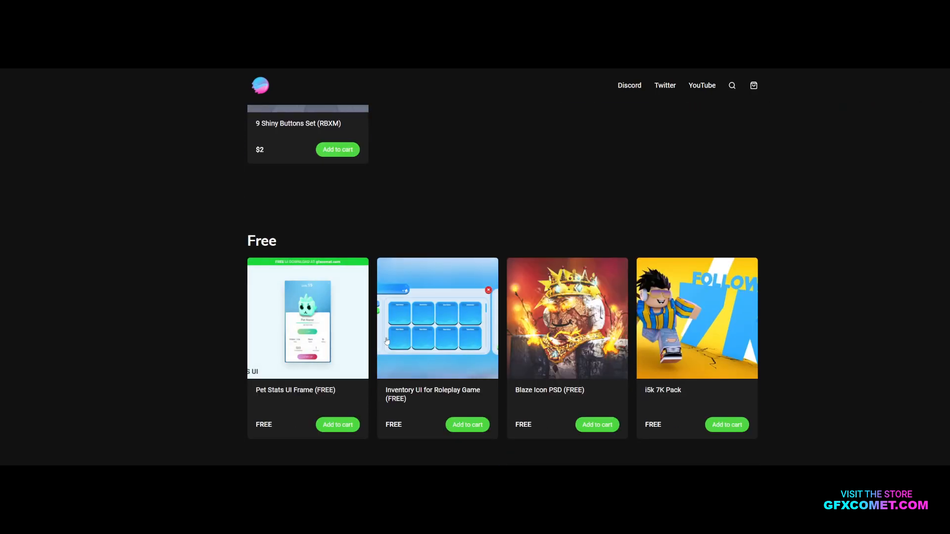
scroll(430, 370, down, 5)
scroll(429, 370, down, 15)
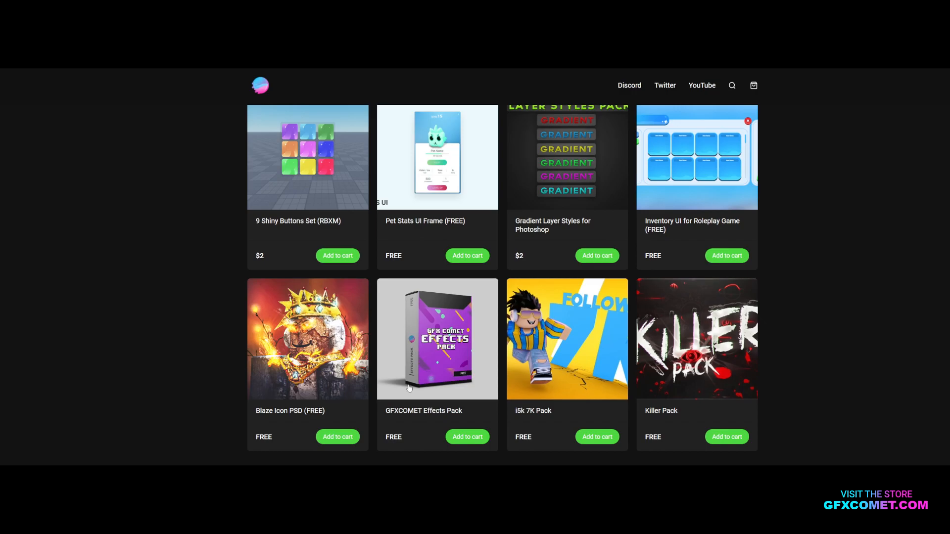
scroll(171, 386, up, 5)
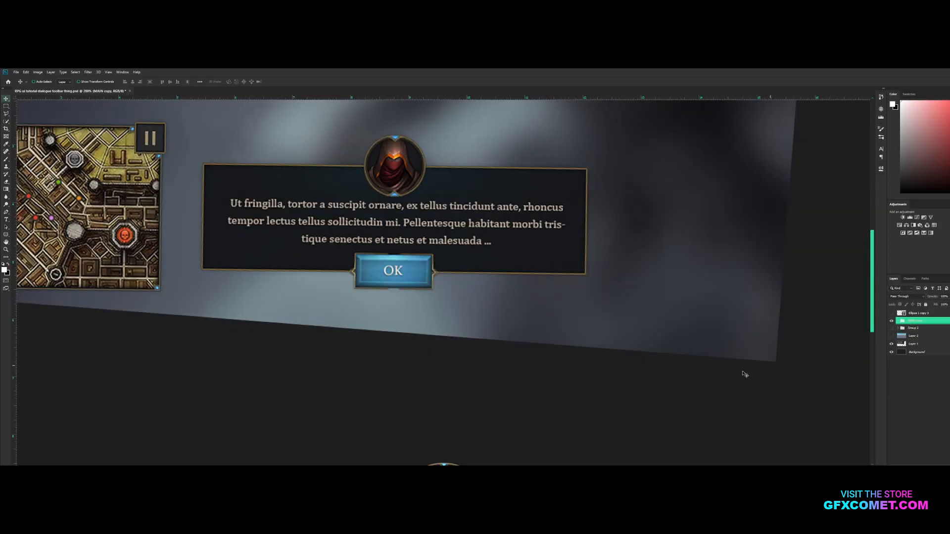
Move the copied circular frame beside the reference dialogue box and hide its group.
scroll(742, 371, down, 3)
drag(576, 324, 765, 206)
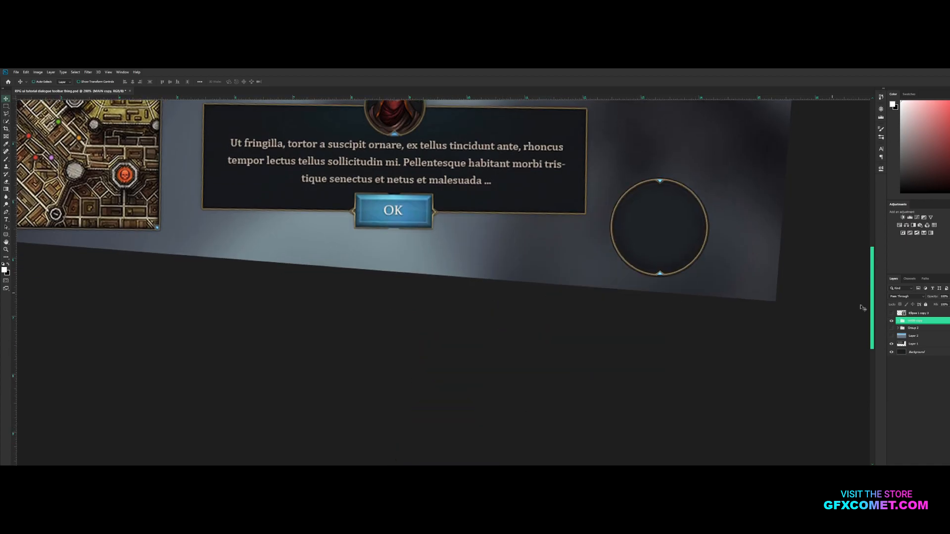
click(892, 321)
Add a new empty layer directly above Layer 2.
click(922, 328)
click(922, 336)
key(h)
drag(582, 276, 651, 317)
key(ctrl+shift+alt+n)
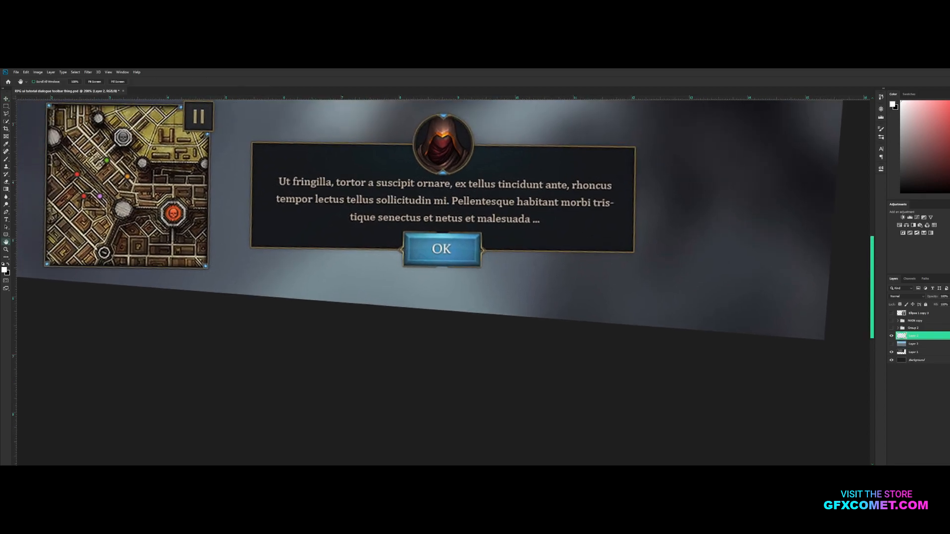
Draw a black rounded rectangle with 1 px radius over the reference dialogue box, and move it directly below the box.
drag(493, 280, 502, 317)
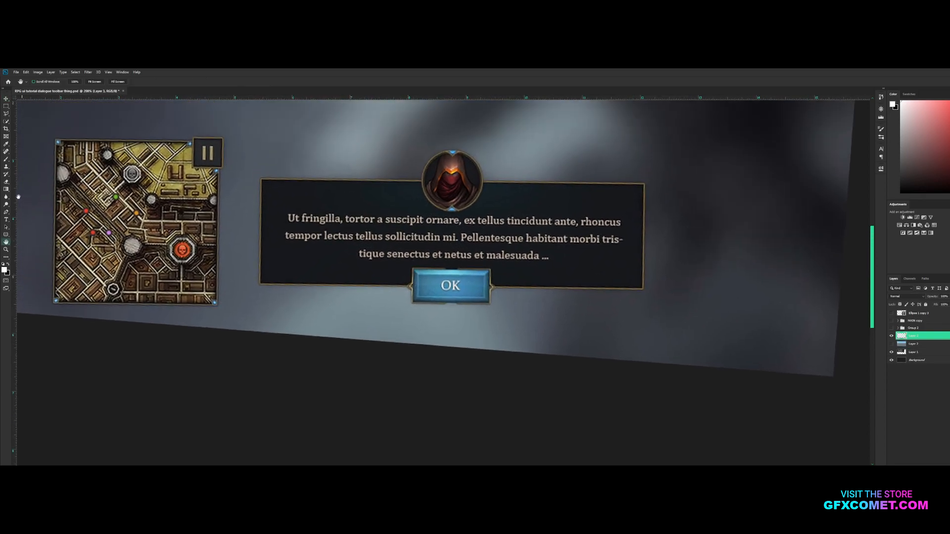
right_click(6, 234)
click(30, 239)
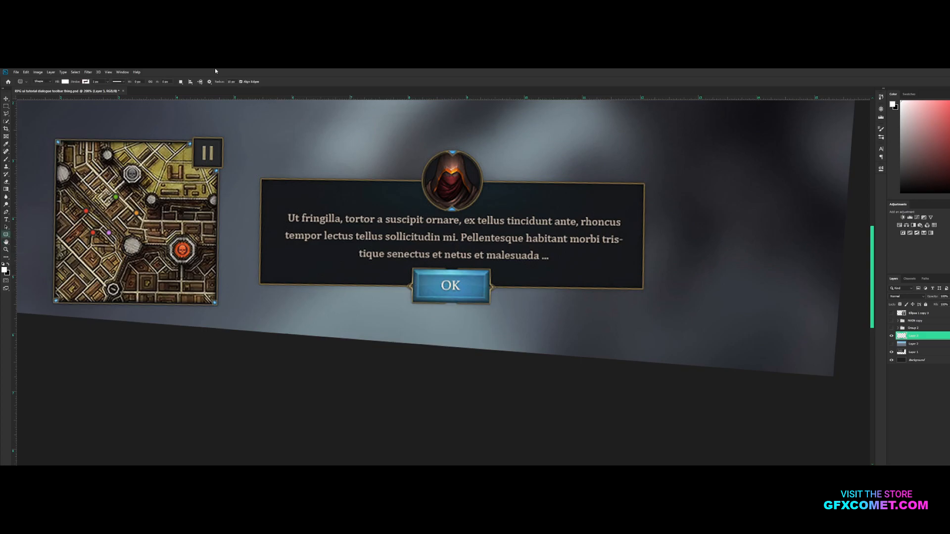
drag(236, 83, 228, 82)
text(1 px)
click(64, 82)
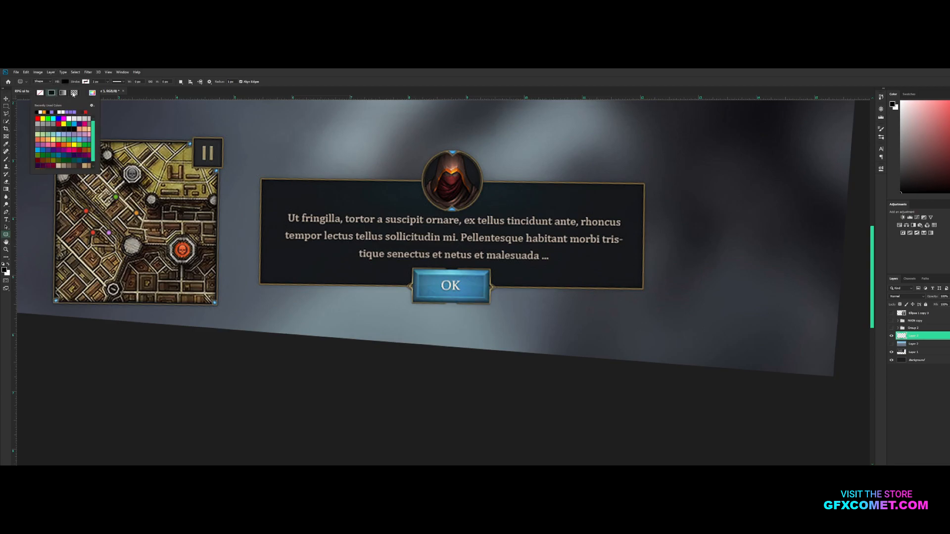
click(86, 81)
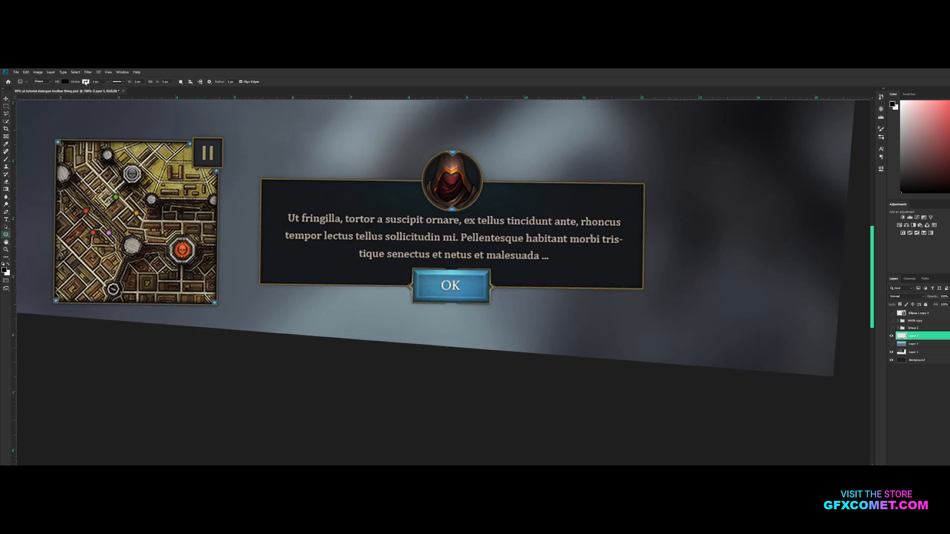
click(86, 81)
click(243, 82)
drag(261, 180, 643, 289)
key(v)
drag(594, 250, 567, 389)
Set the rectangle's fill to the dark colour sampled from the reference dialogue box's background, #17181c.
double_click(902, 336)
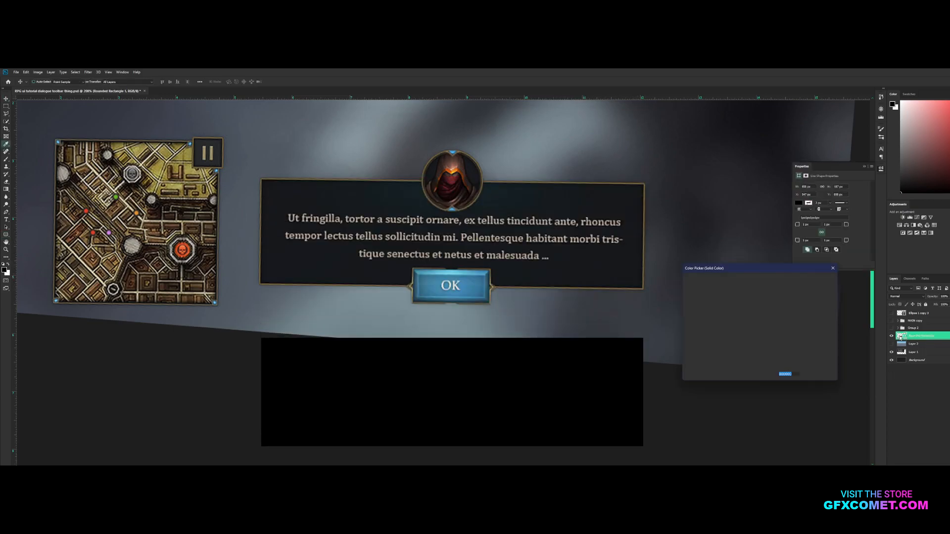
click(270, 275)
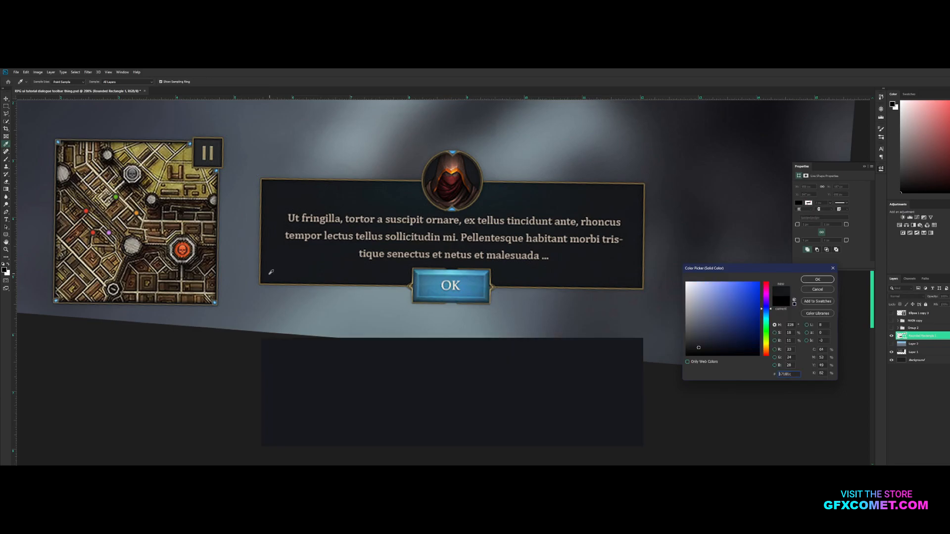
click(813, 281)
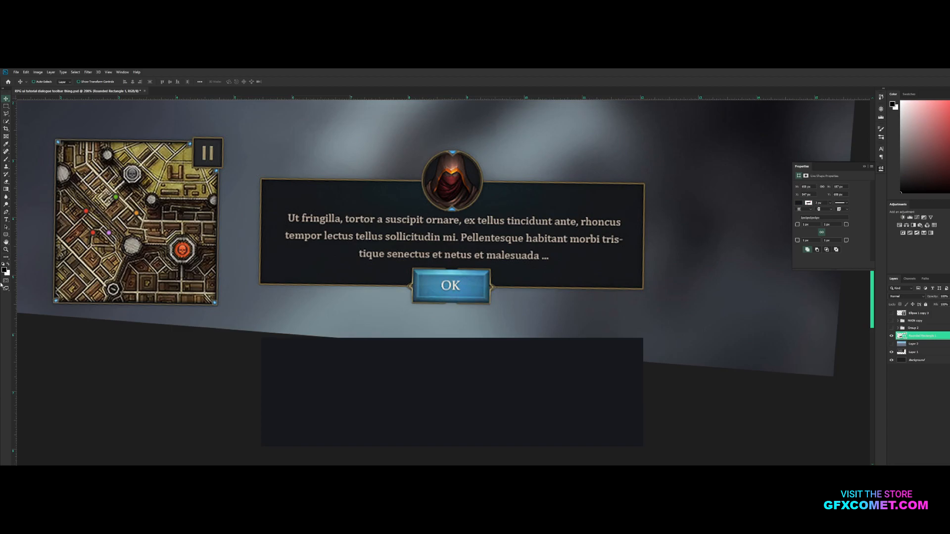
click(6, 236)
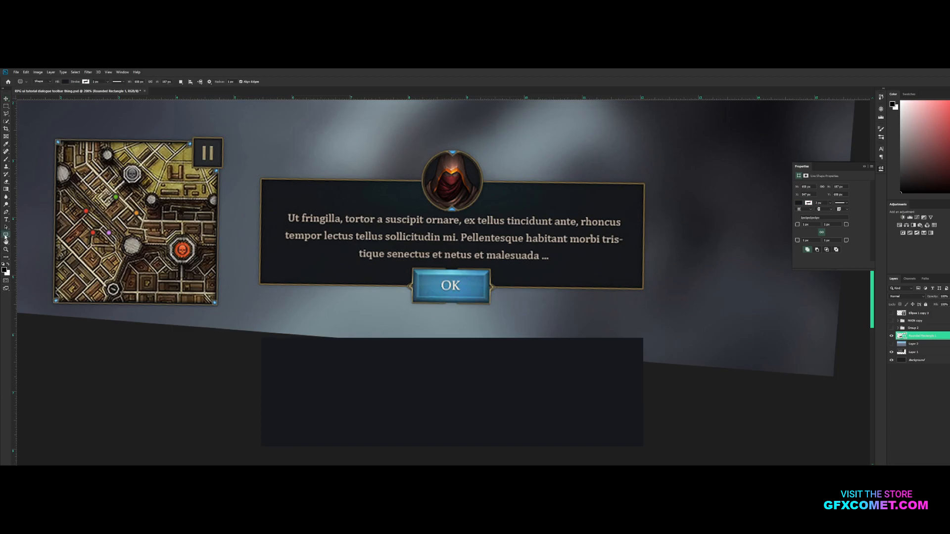
click(85, 82)
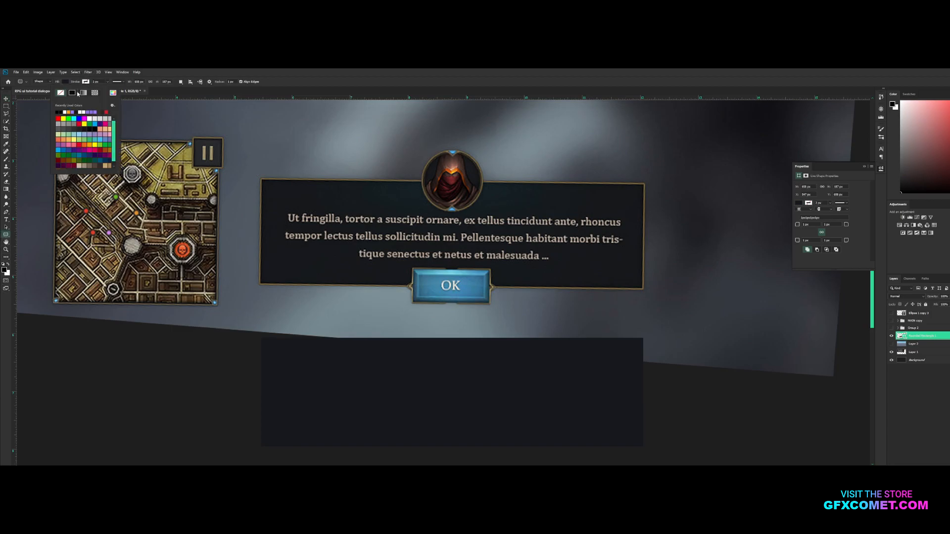
click(72, 94)
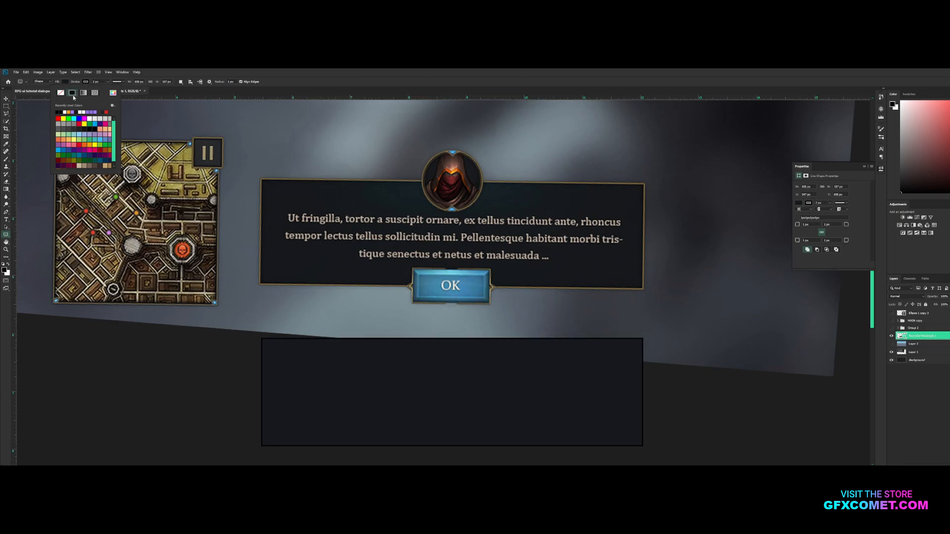
click(113, 94)
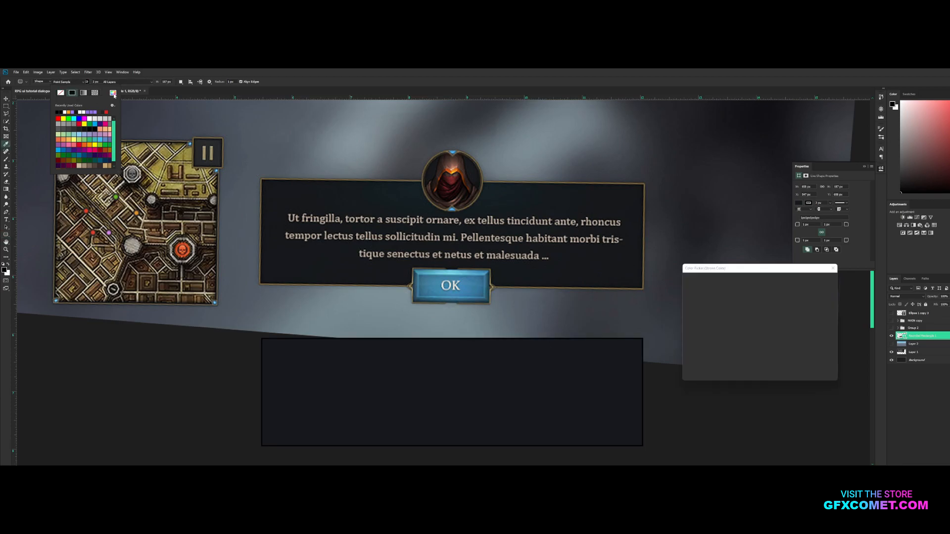
click(265, 176)
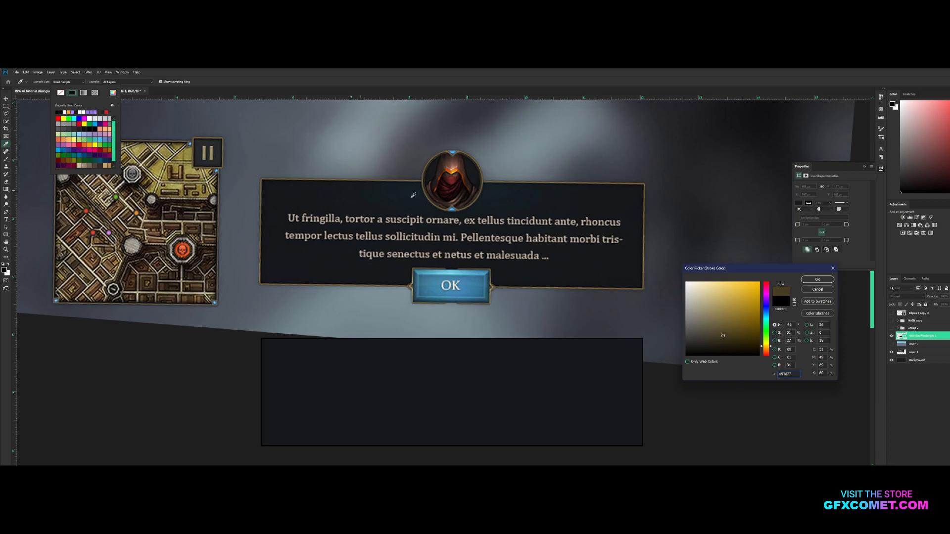
click(817, 281)
click(61, 92)
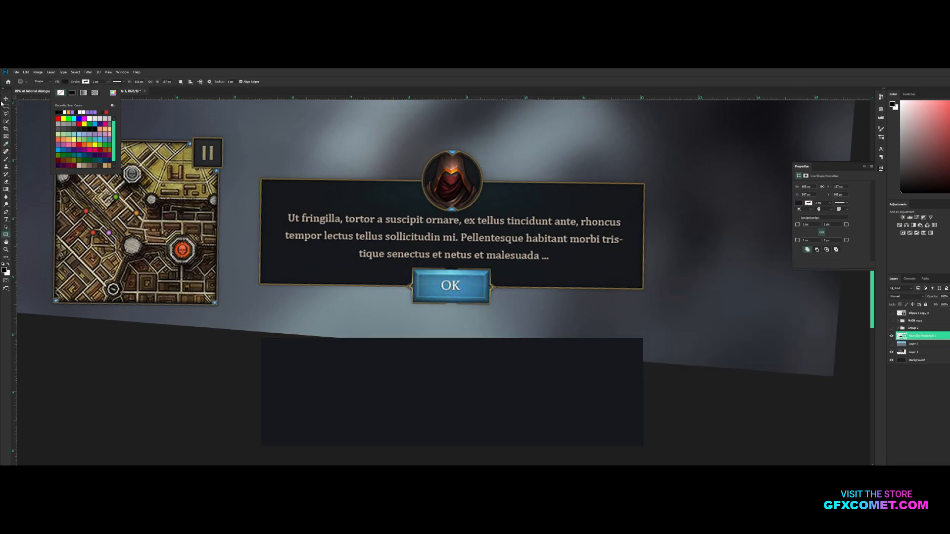
key(v)
Duplicate the rectangle layer beneath the original and add a thin outside Stroke layer style to the copy.
scroll(715, 369, down, 3)
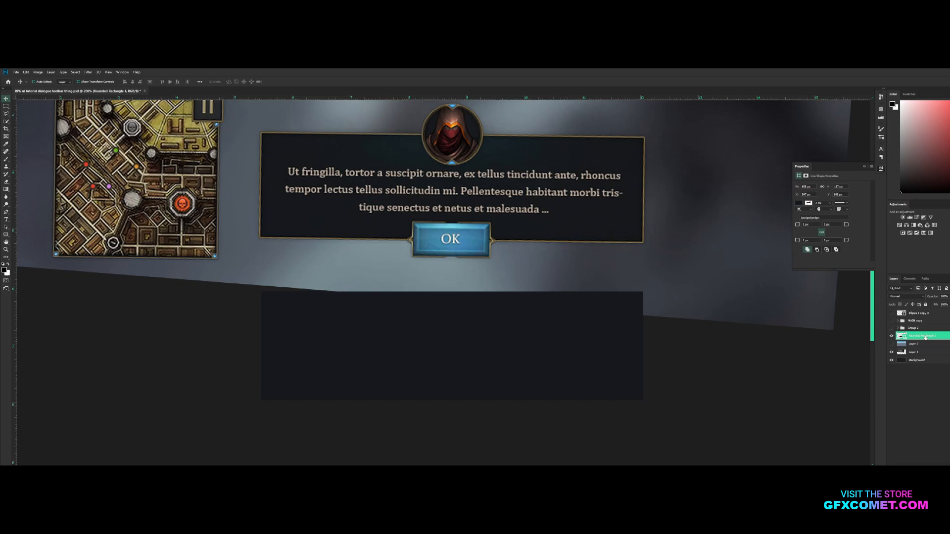
drag(926, 337, 946, 350)
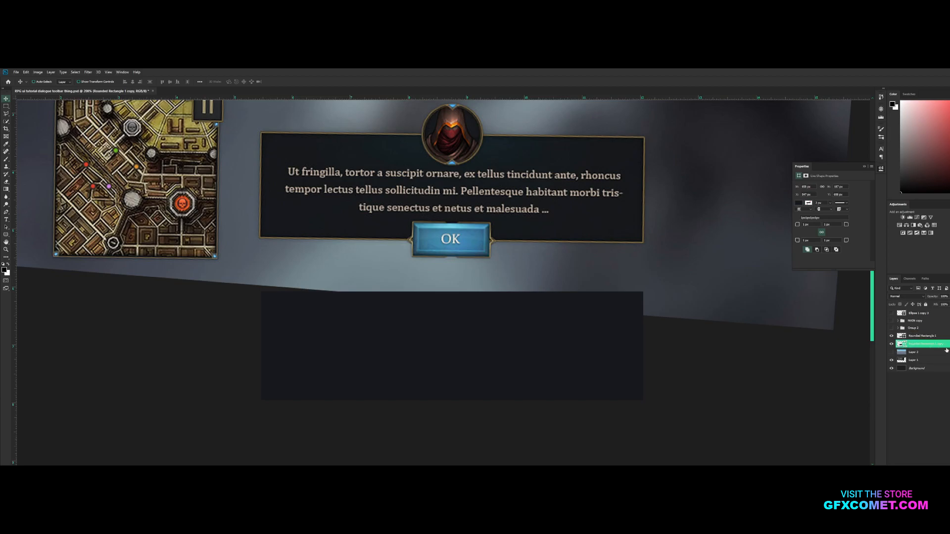
right_click(919, 345)
click(931, 108)
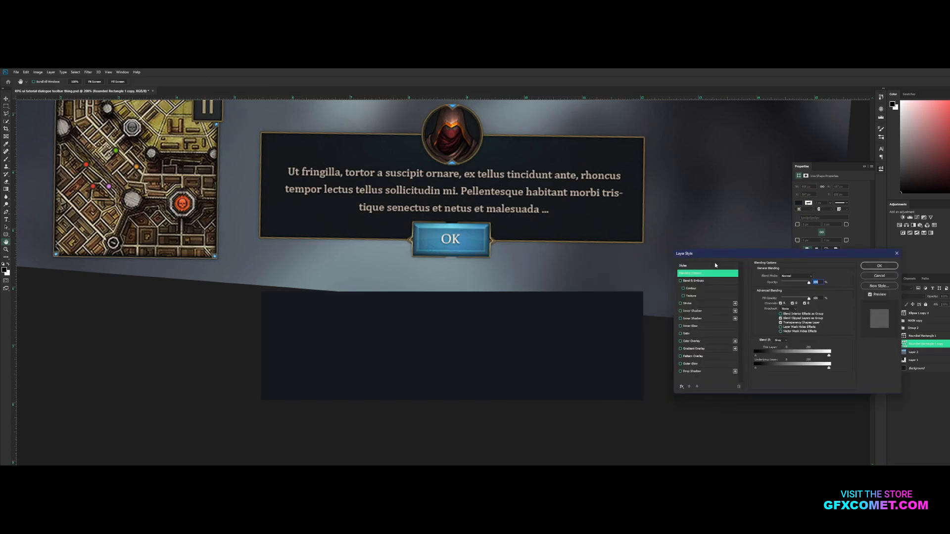
click(681, 304)
click(707, 303)
drag(775, 278, 777, 279)
Set the stroke colour to the gold sampled from the reference dialogue box's border, adjusted to a brighter shade.
click(768, 318)
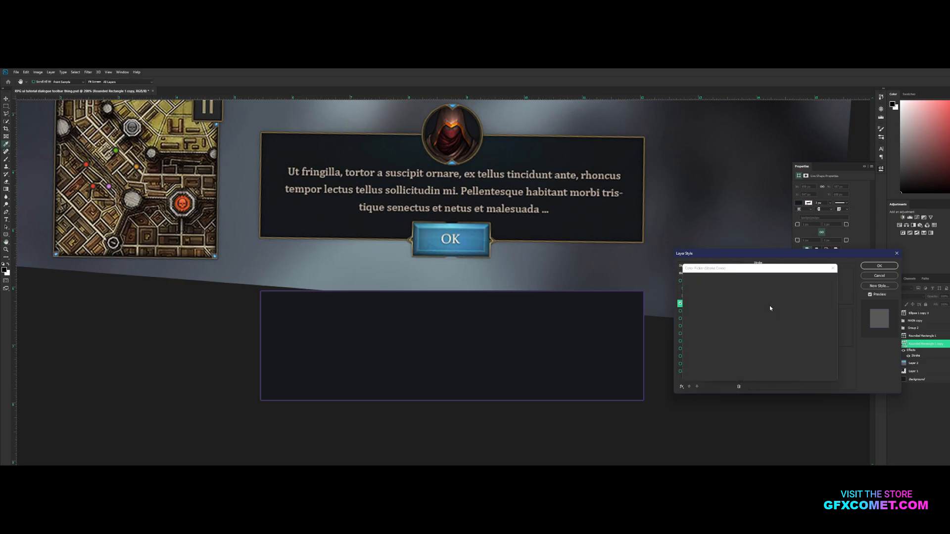
click(386, 237)
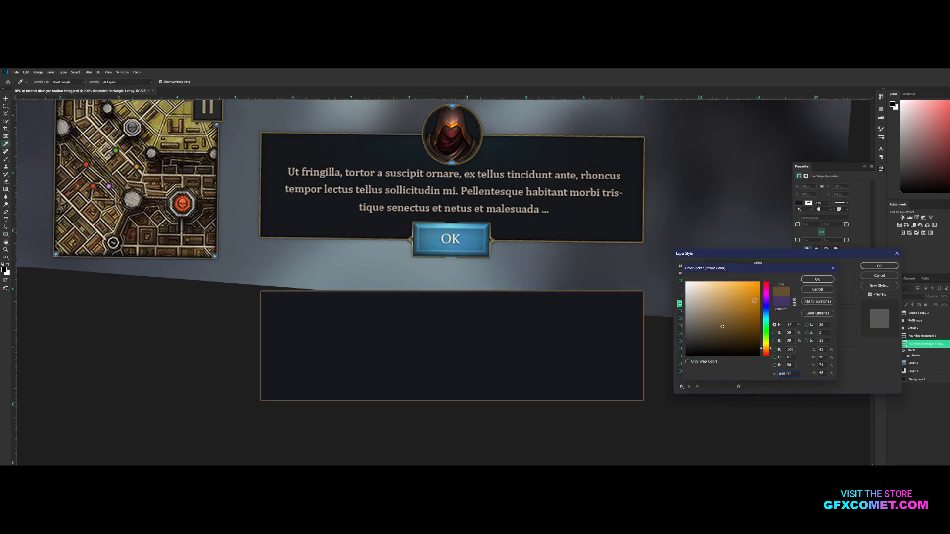
click(724, 321)
drag(725, 317, 725, 316)
click(818, 279)
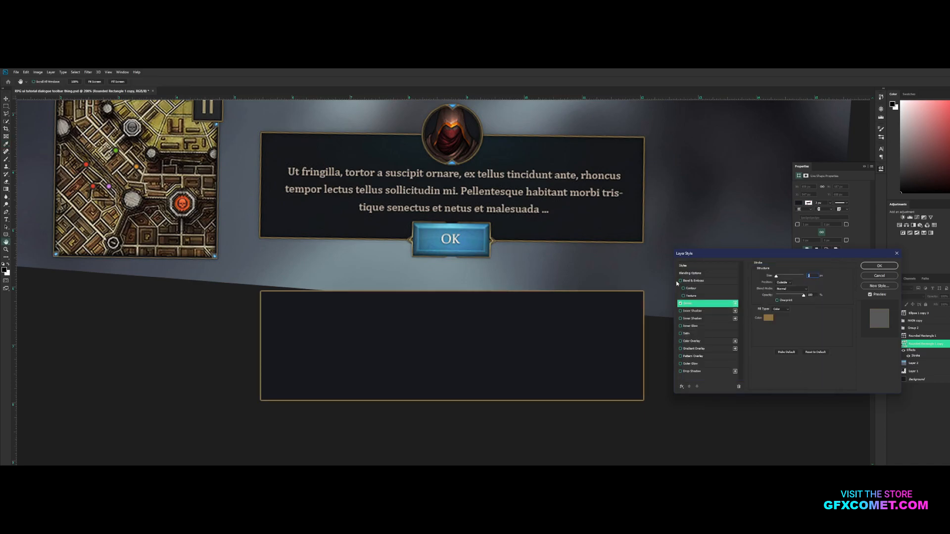
click(690, 282)
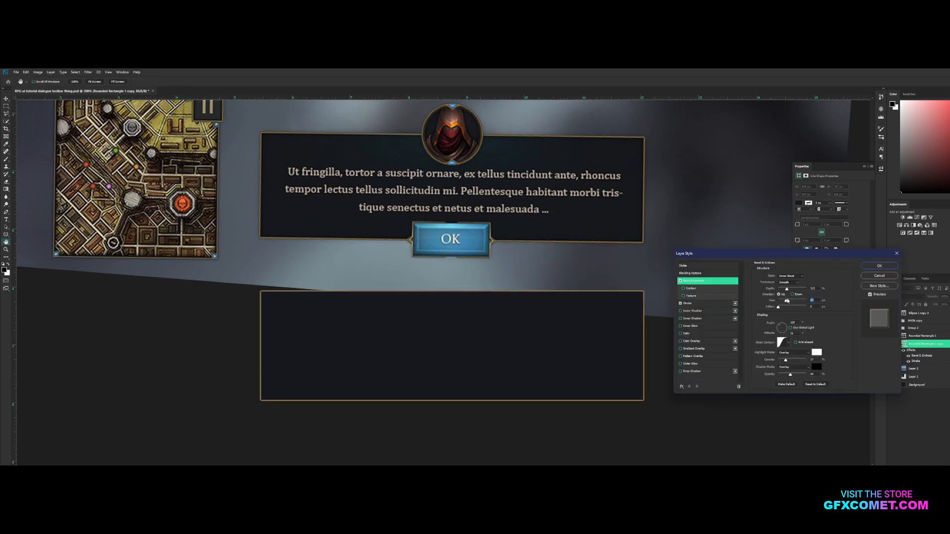
drag(781, 300, 782, 300)
click(793, 353)
click(800, 334)
click(794, 367)
click(789, 333)
drag(794, 374, 798, 375)
click(817, 367)
key(Escape)
key(Escape)
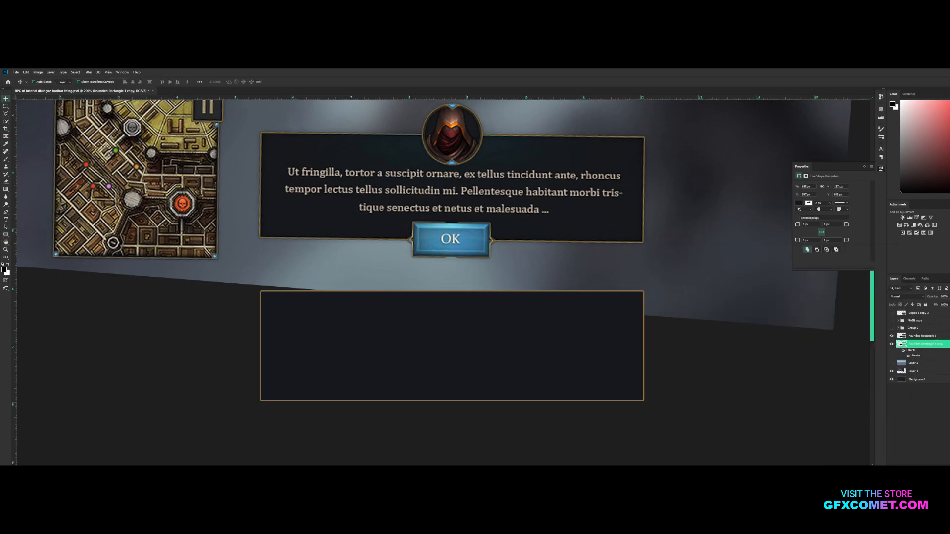
double_click(939, 333)
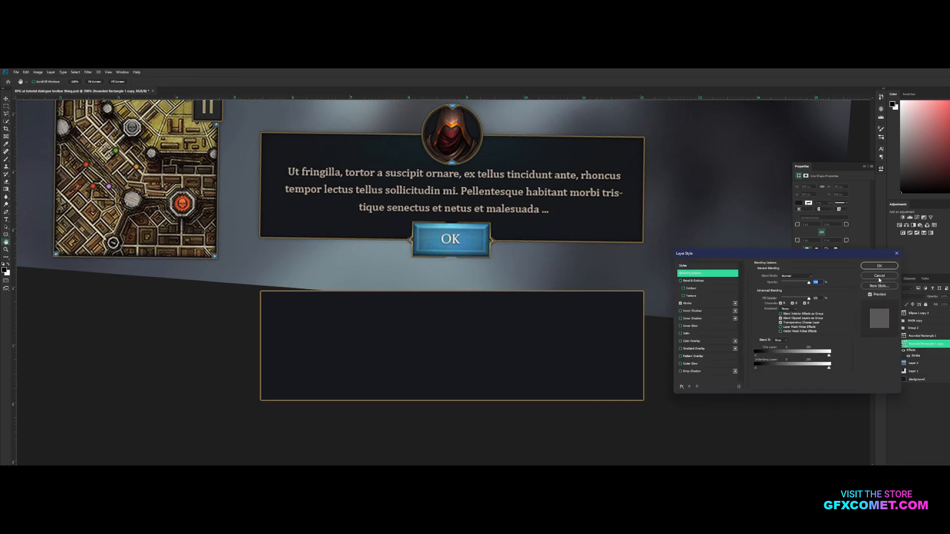
click(879, 276)
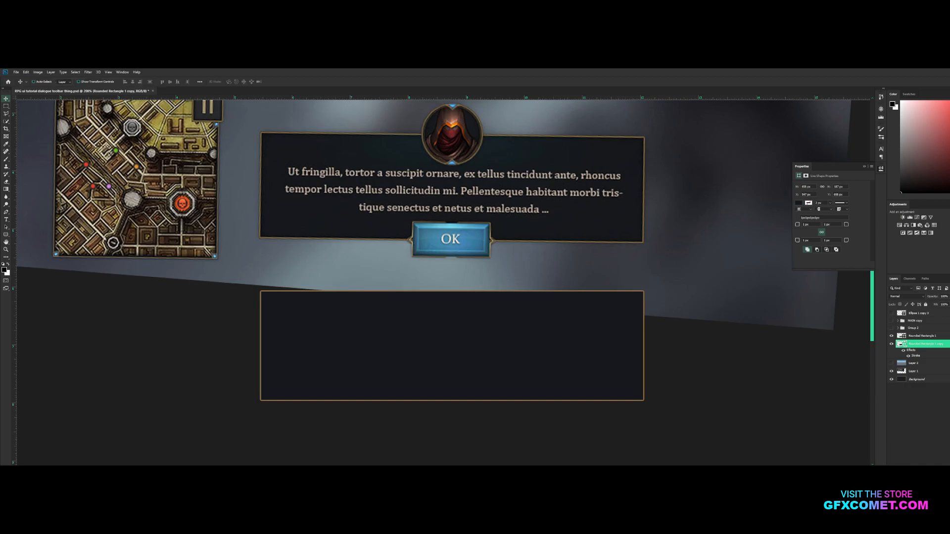
Duplicate the circular frame group above the rectangle layers, hide the original, and move the copy onto the new box's top border.
scroll(616, 311, up, 1)
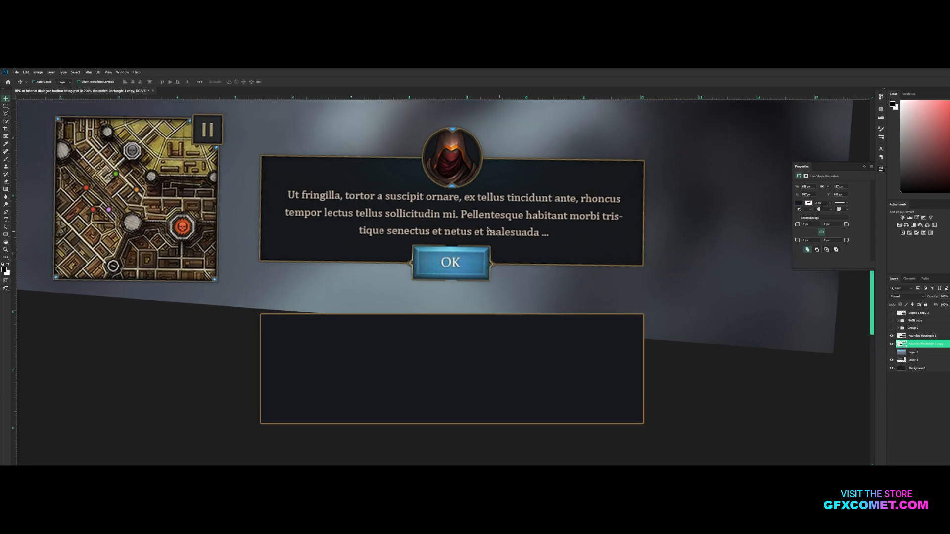
click(892, 321)
click(915, 321)
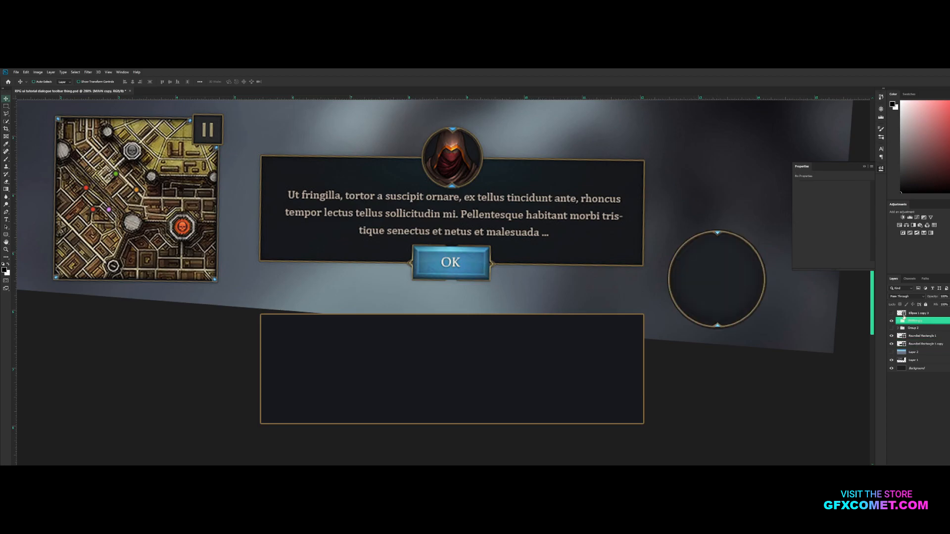
drag(923, 323, 922, 332)
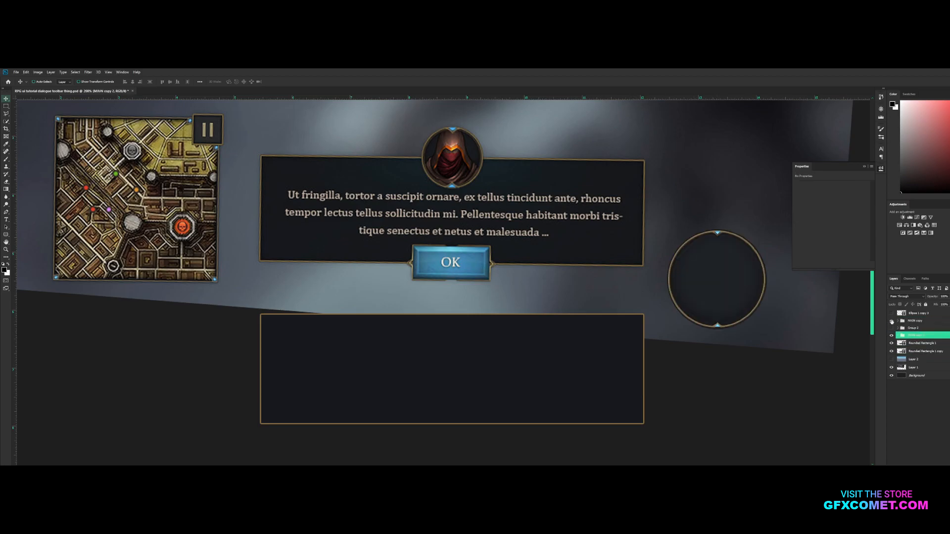
drag(697, 270, 425, 305)
Scale the circular frame down to match the reference portrait frame and centre it on the new box's top border.
key(ctrl+t)
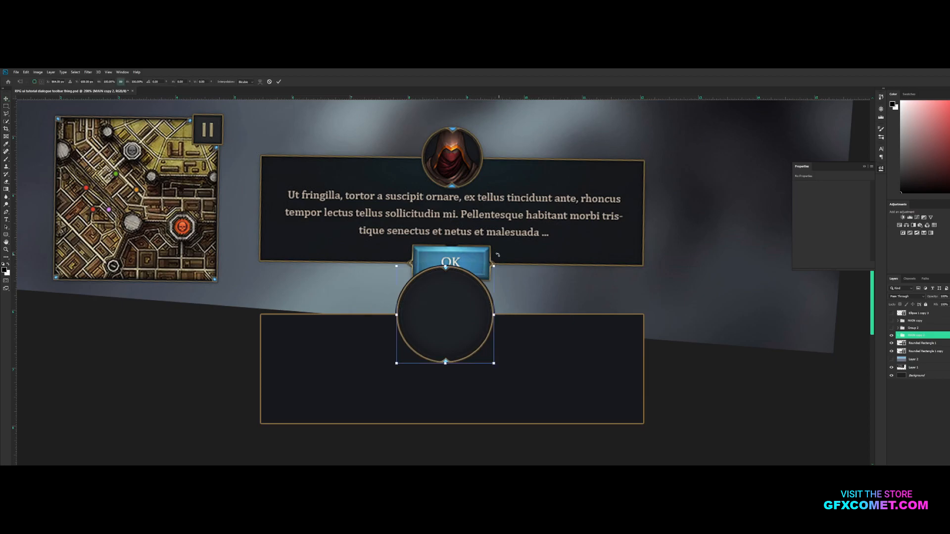
drag(494, 265, 490, 157)
key(Return)
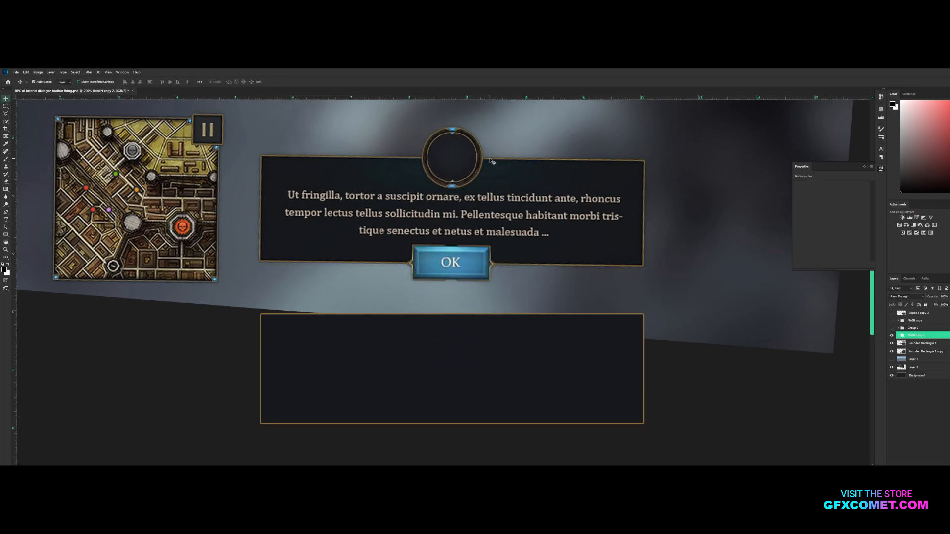
key(ctrl+z)
key(ctrl+shift+z)
key(ctrl+t)
drag(501, 118, 493, 307)
key(Return)
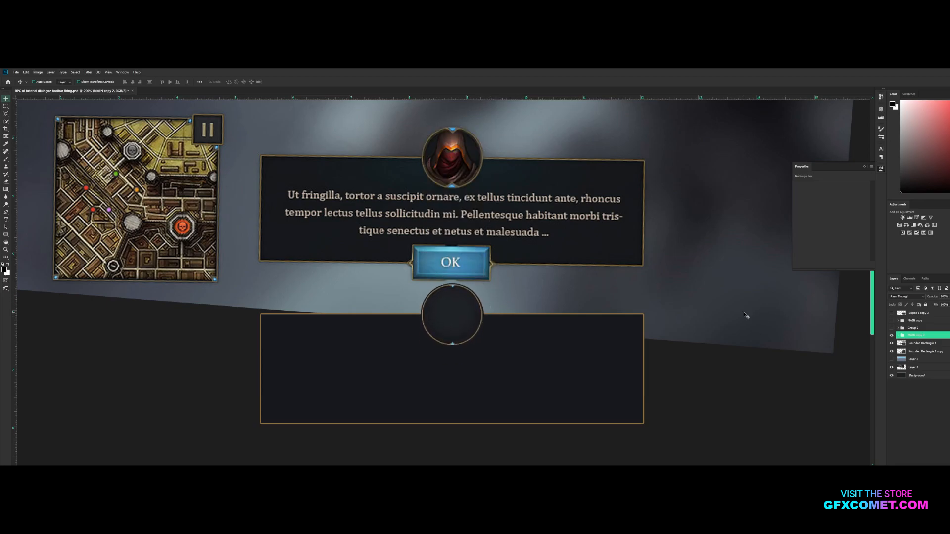
Move the circular frame and both rectangles to the lower part of the canvas, and shift the reference image left and slightly up.
key(ctrl+minus)
shift+click(913, 344)
shift+click(916, 351)
drag(572, 336, 599, 411)
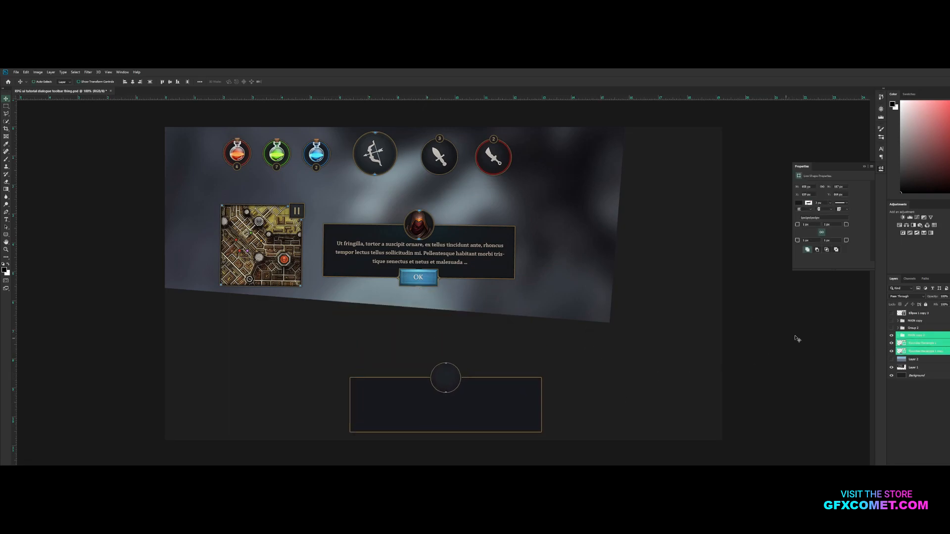
click(921, 367)
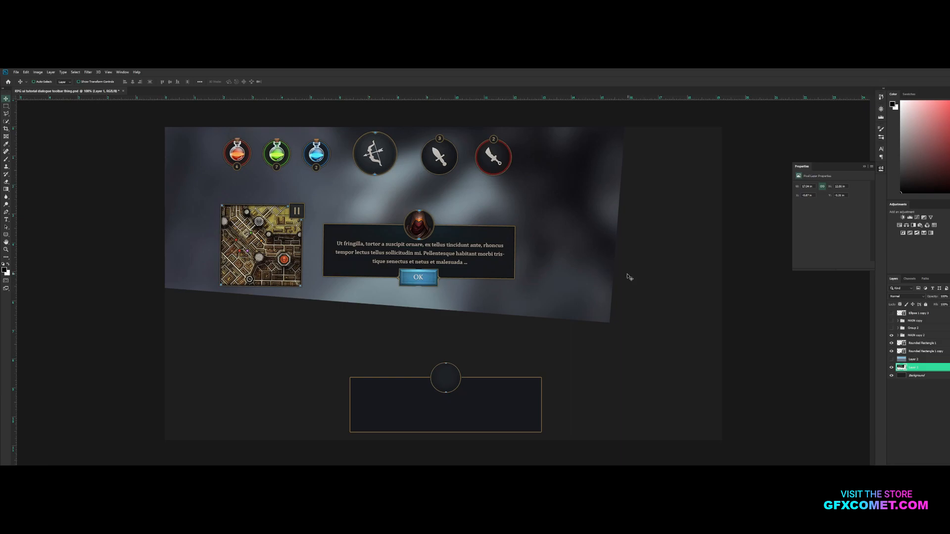
drag(628, 274, 500, 245)
On a new layer above the reference image, draw a black rounded rectangle over the blue OK button.
key(ctrl+plus)
key(ctrl+plus)
drag(349, 241, 746, 297)
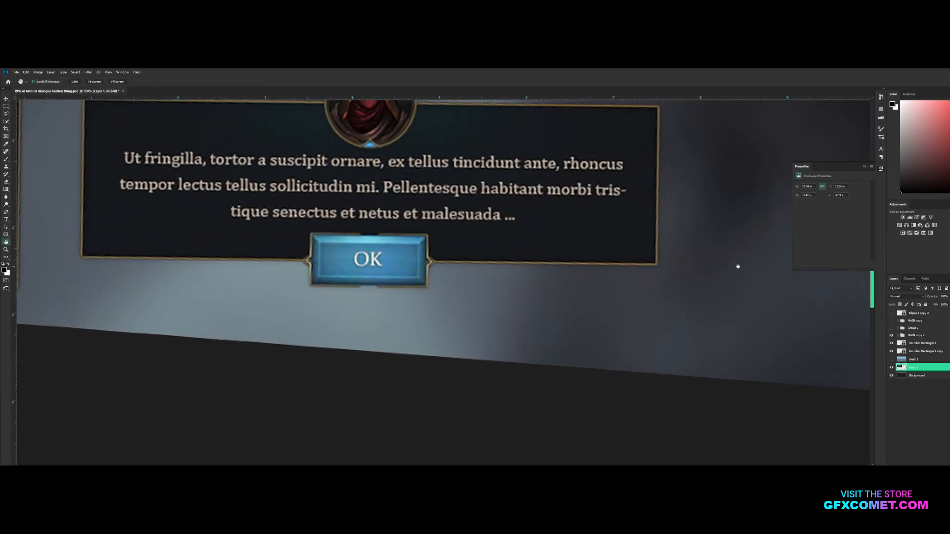
drag(486, 266, 534, 256)
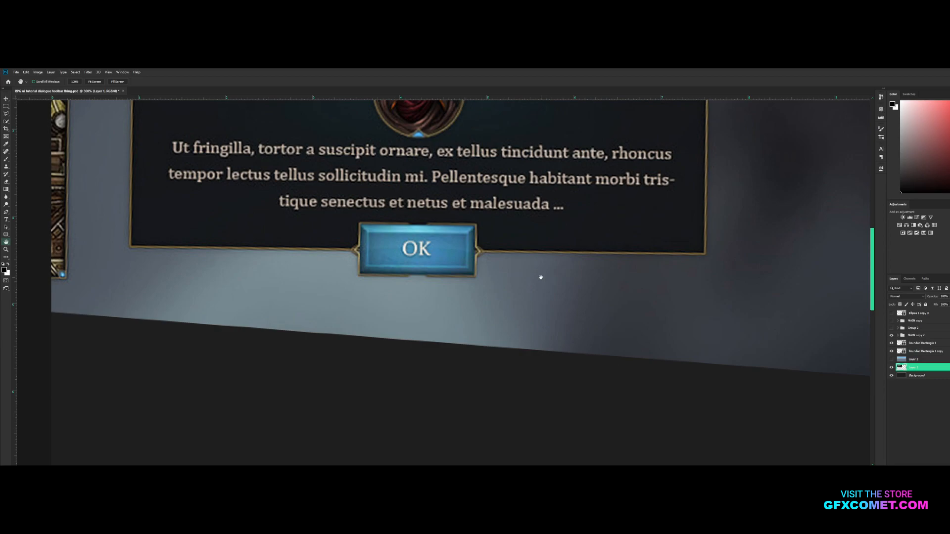
key(ctrl+shift+alt+n)
right_click(6, 236)
click(31, 240)
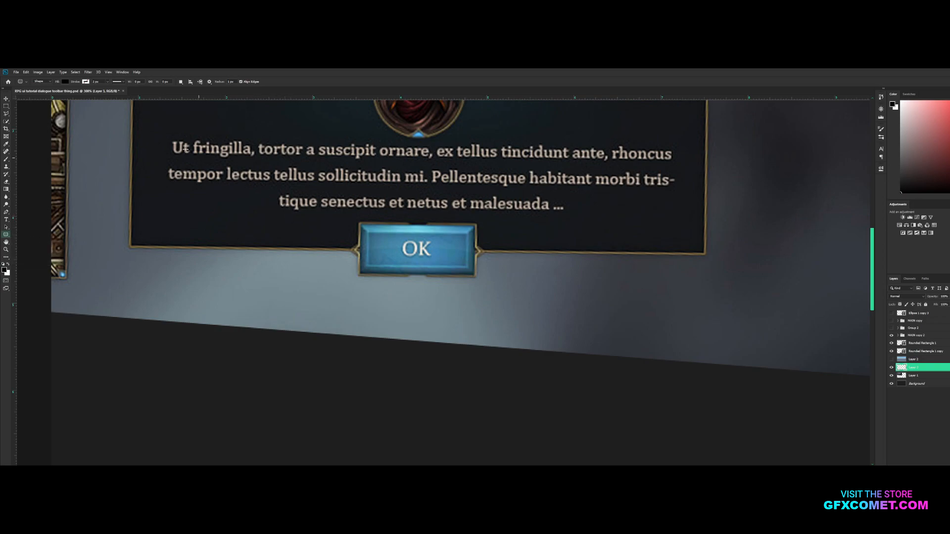
drag(362, 224, 474, 274)
Enlarge the black rectangle to about 367 by 162 px and place it to the right of the reference OK button.
key(v)
key(ctrl+t)
drag(442, 241, 720, 283)
key(Return)
key(ctrl+minus)
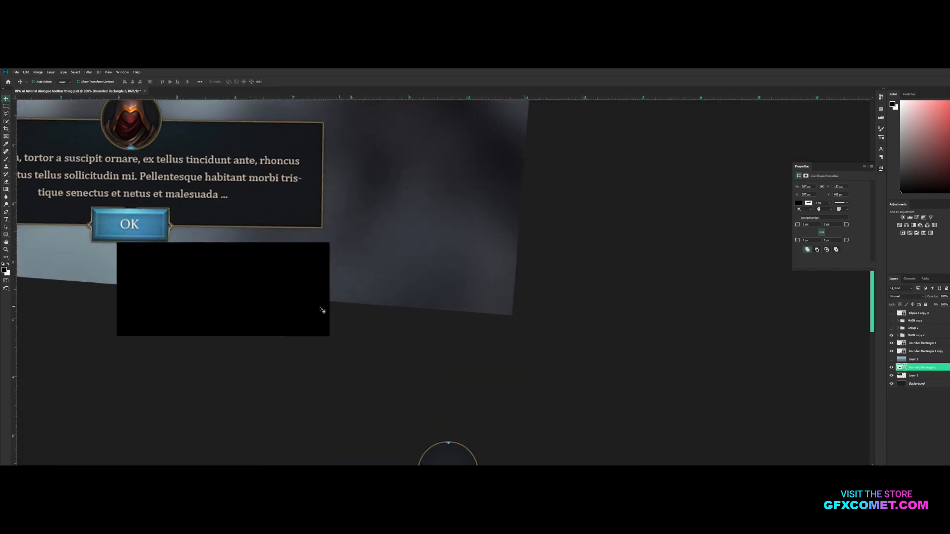
drag(267, 307, 410, 278)
key(space)
drag(286, 264, 541, 284)
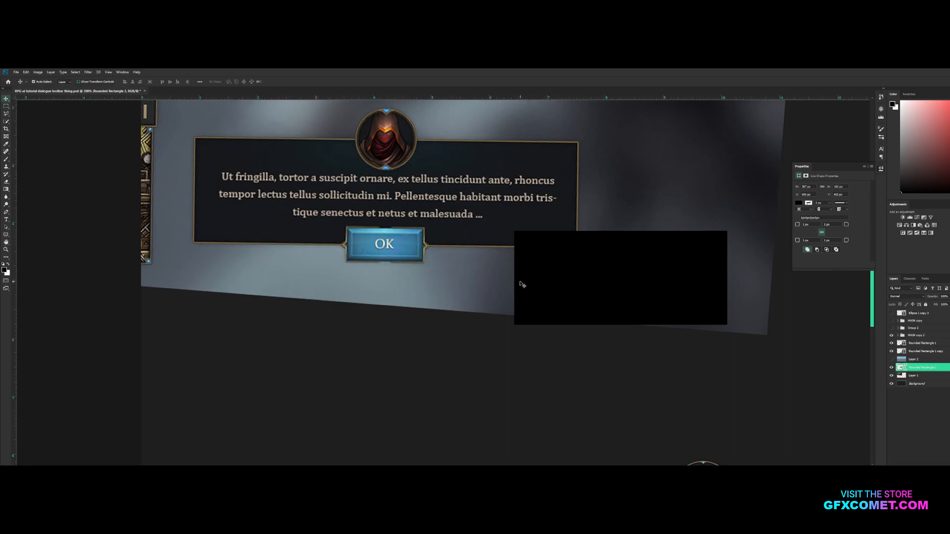
Set the enlarged rectangle's fill to the blue sampled from the reference OK button.
key(ctrl+plus)
click(867, 170)
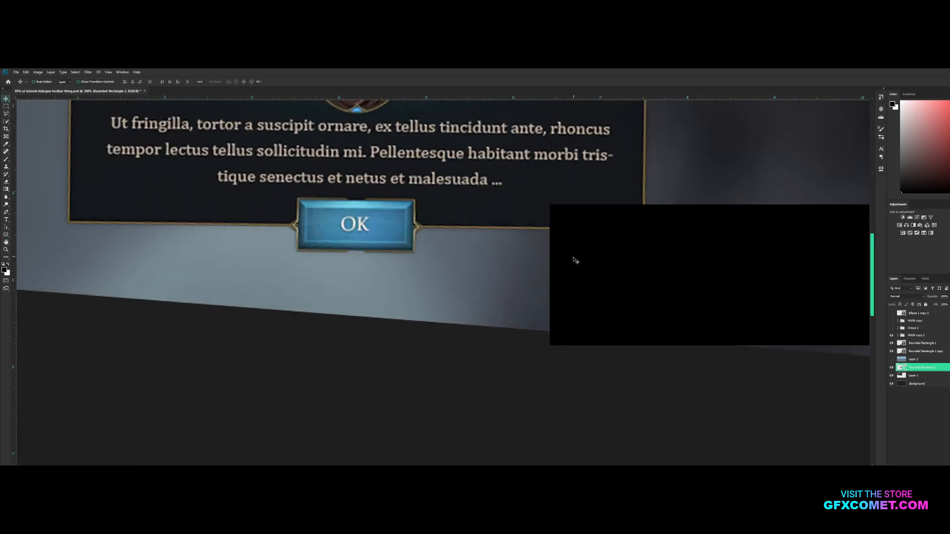
double_click(901, 368)
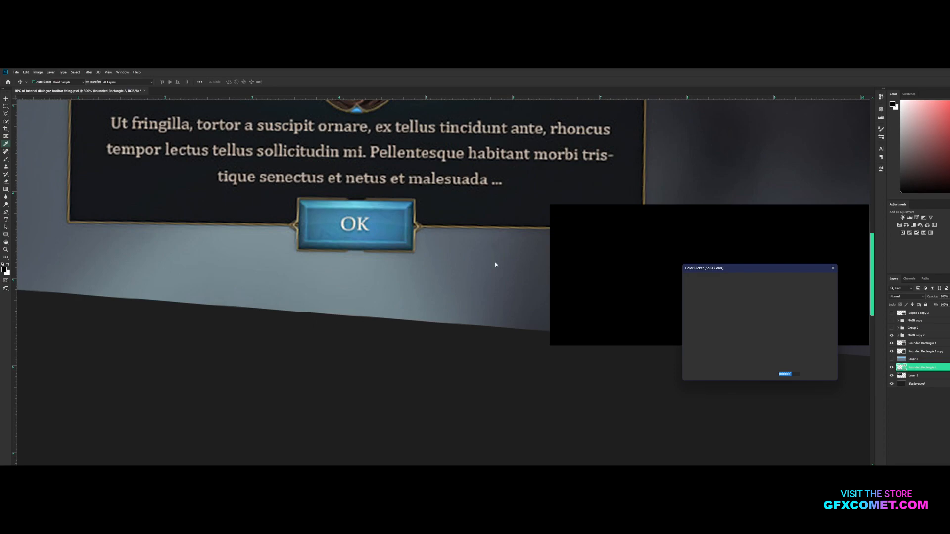
click(398, 231)
click(818, 280)
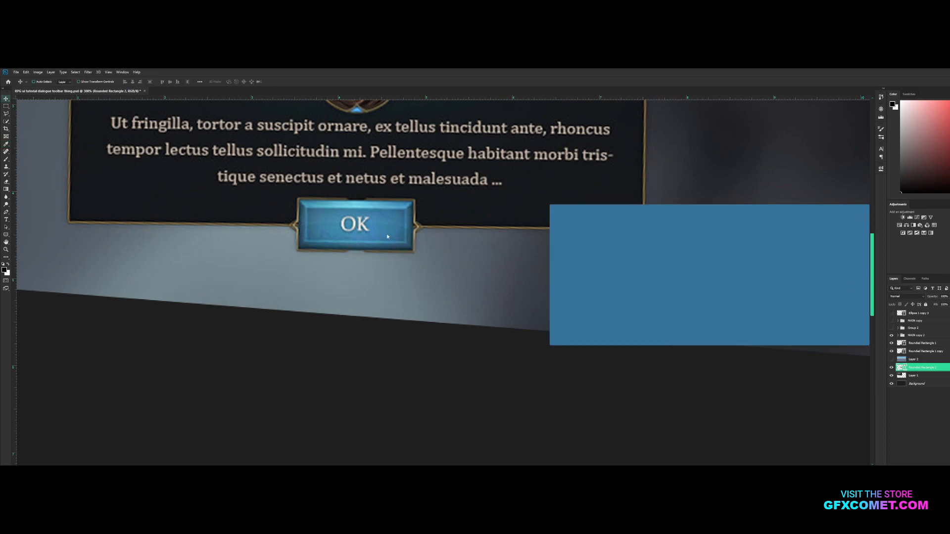
Add an Inner Shadow layer style to the blue rectangle and increase its opacity, choke and size.
right_click(919, 368)
click(931, 129)
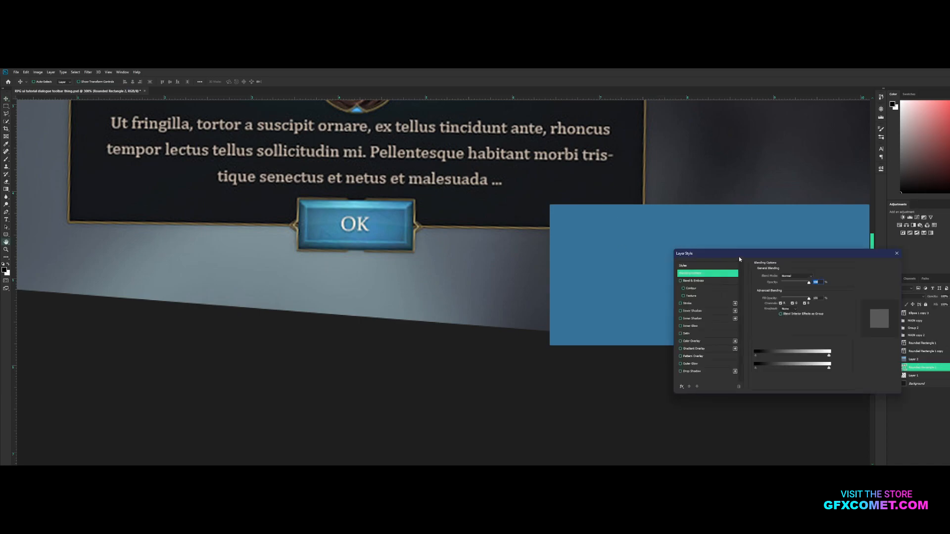
click(650, 306)
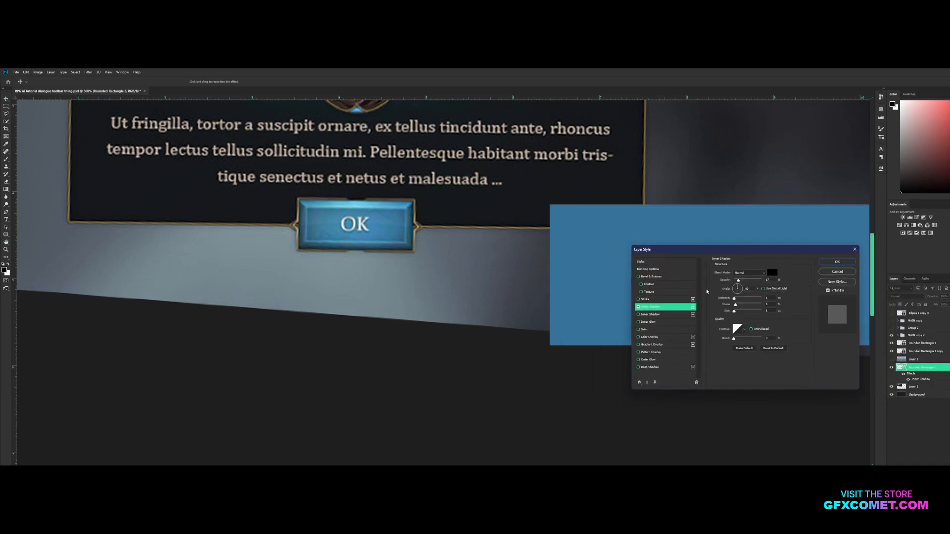
drag(774, 251, 855, 261)
drag(816, 308, 818, 321)
drag(820, 290, 834, 290)
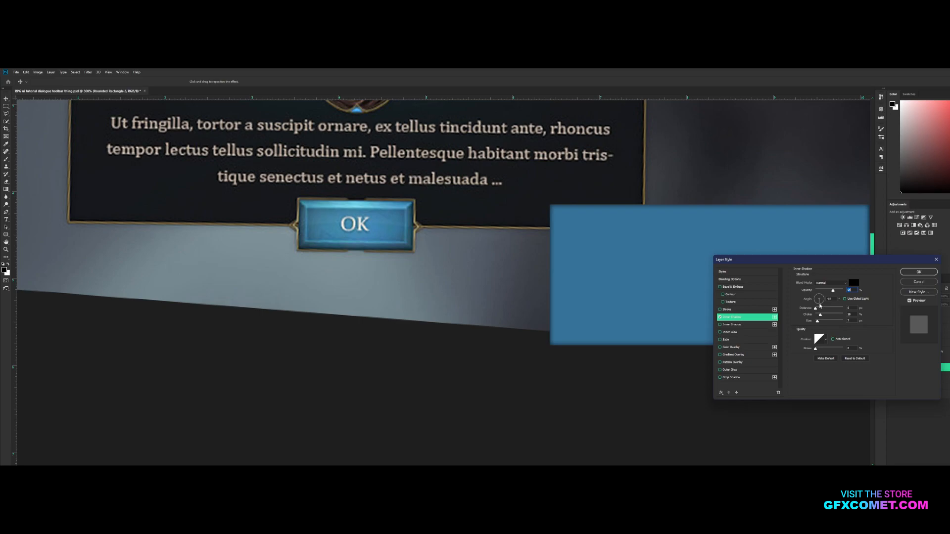
Set the inner shadow to Overlay with its light angle from below, fine-tuning its distance, opacity, choke and size.
click(819, 304)
drag(815, 309, 816, 309)
click(831, 283)
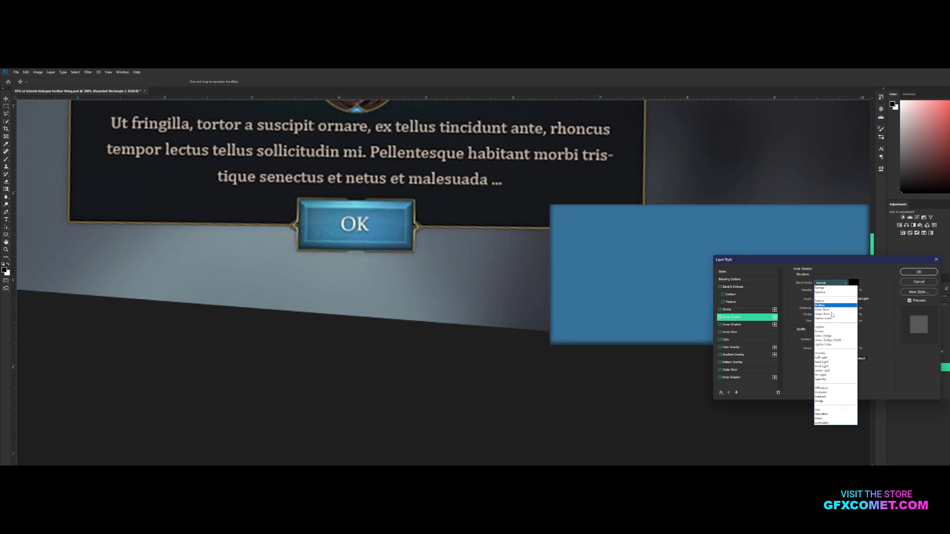
click(836, 355)
drag(833, 290, 819, 317)
drag(817, 323, 819, 324)
Add a Bevel & Emboss style to the blue rectangle with the highlight and shadow modes both set to Overlay.
click(733, 287)
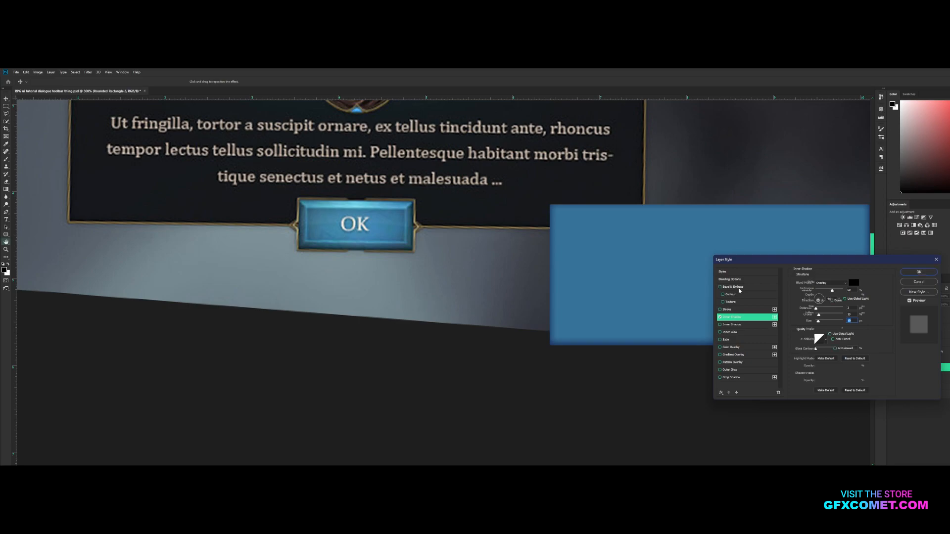
drag(831, 308, 823, 308)
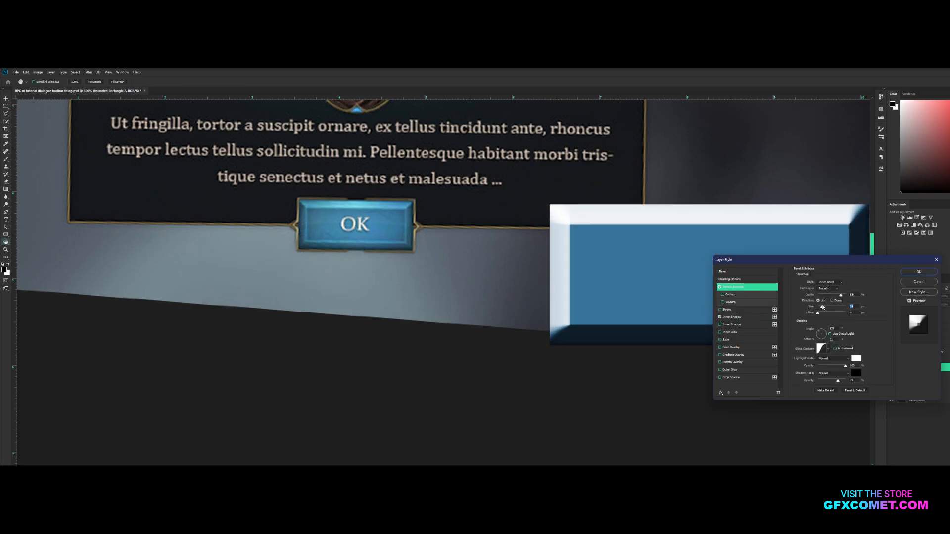
drag(792, 259, 202, 263)
click(242, 362)
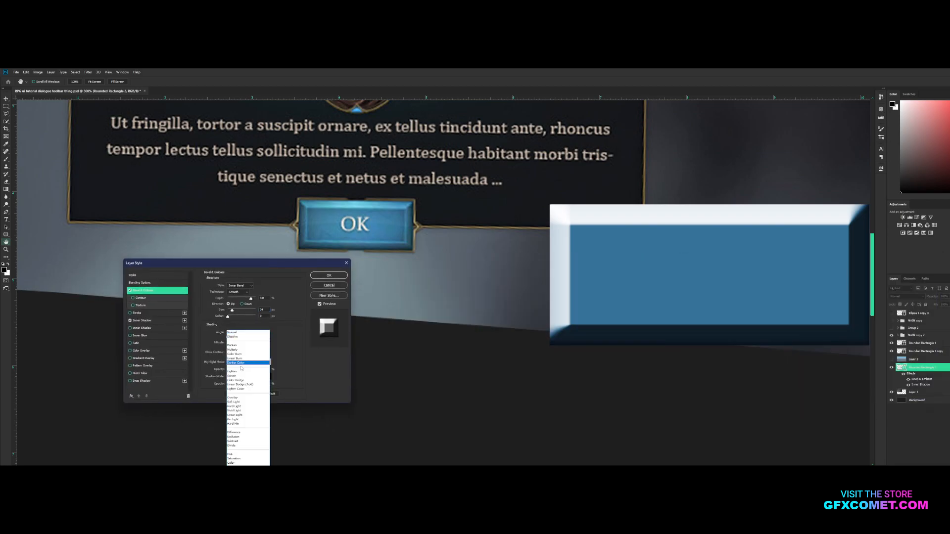
click(245, 414)
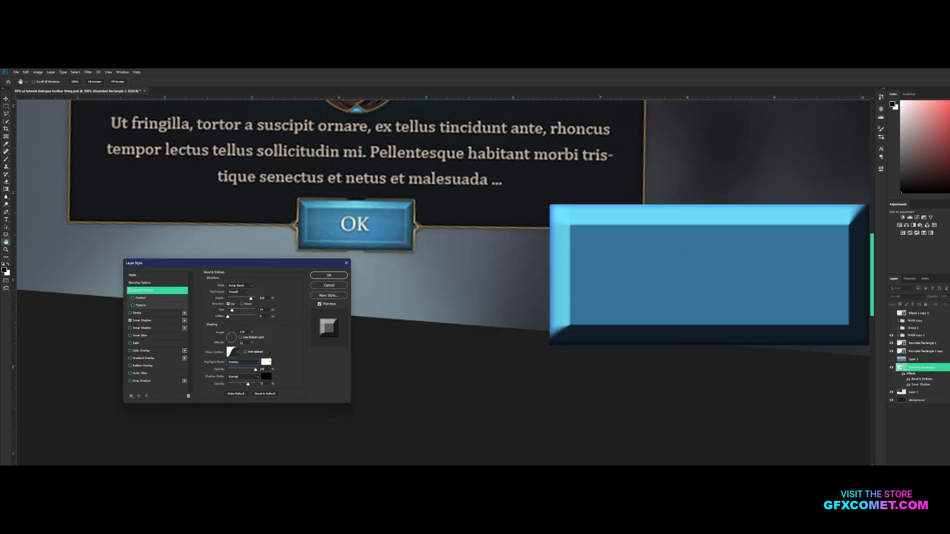
click(242, 378)
click(243, 399)
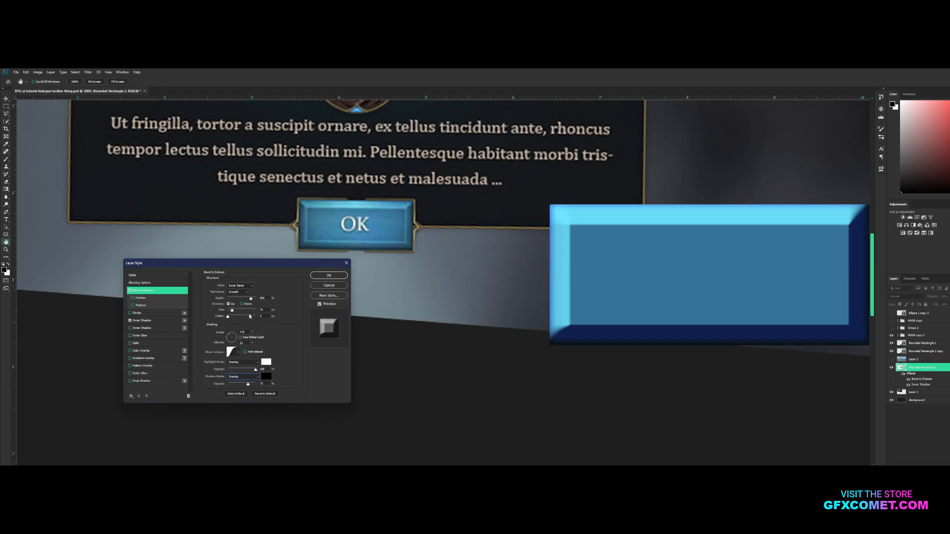
Reduce the bevel's size and its highlight and shadow opacities, and angle its light from above.
drag(235, 312, 232, 311)
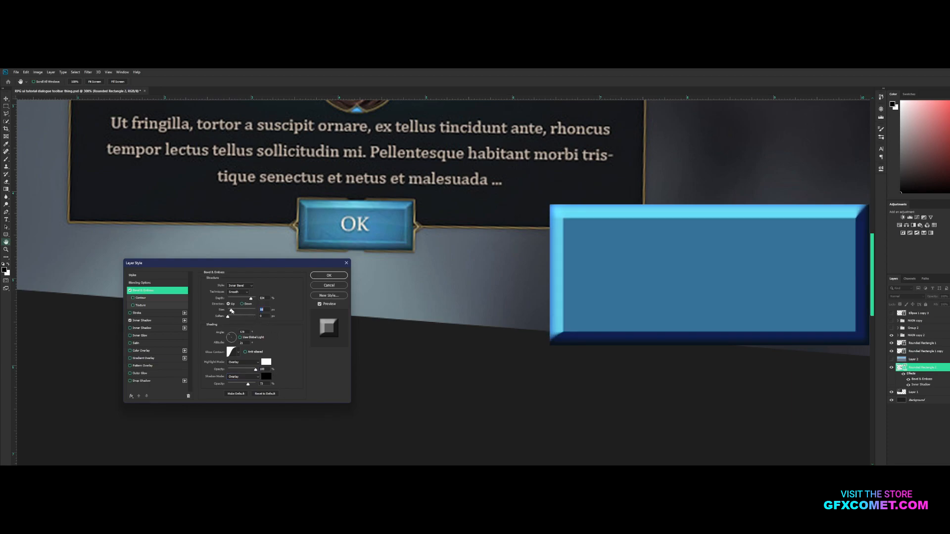
drag(256, 369, 237, 384)
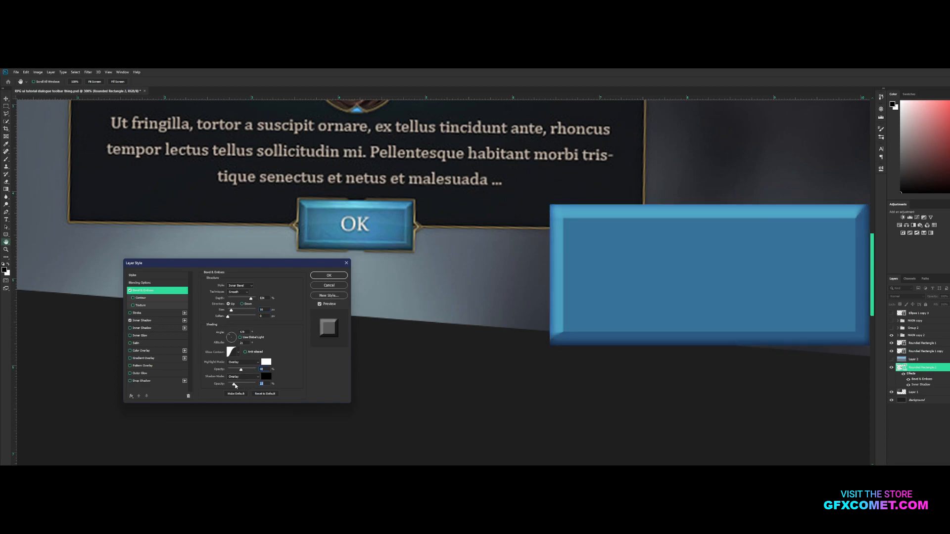
click(232, 339)
click(234, 336)
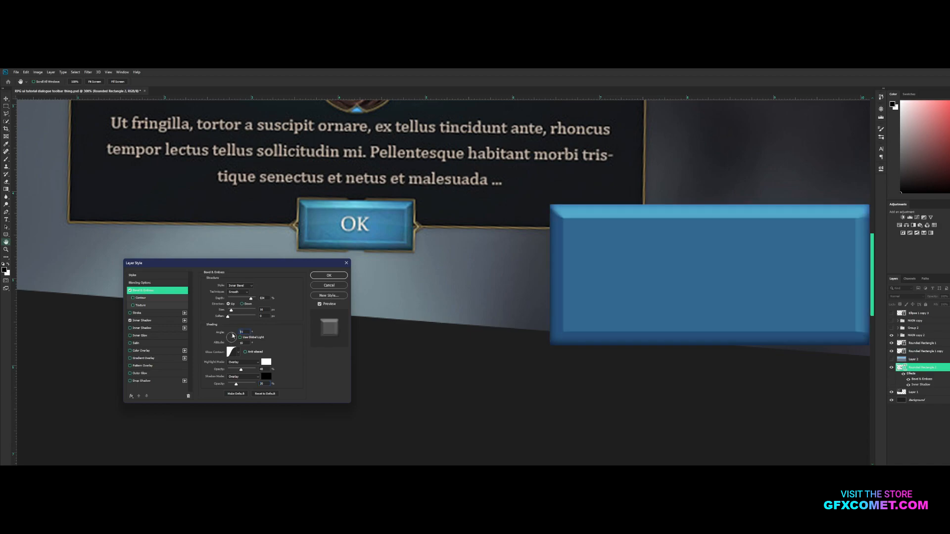
click(233, 336)
drag(233, 336, 231, 336)
Compare the gloss contour presets for the bevel and apply the V-shaped one.
click(238, 352)
click(223, 367)
click(231, 367)
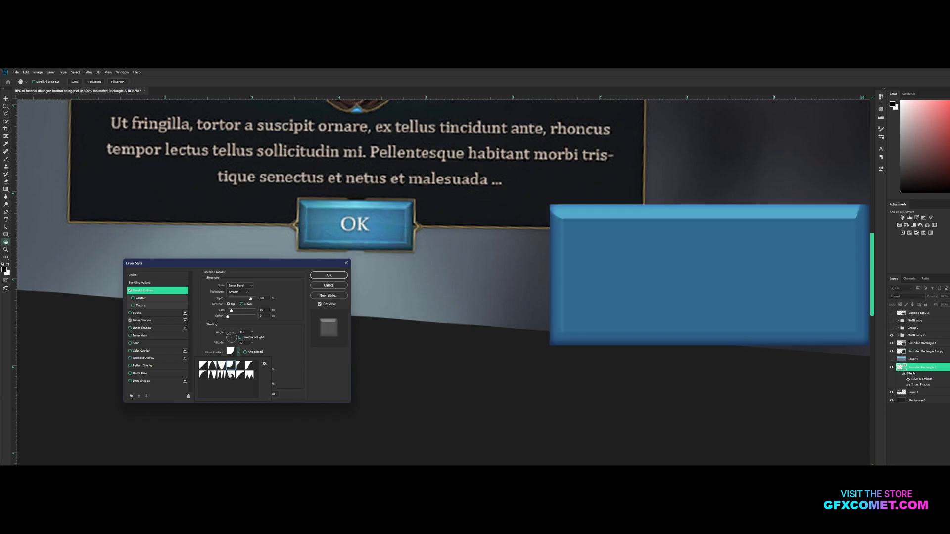
click(240, 374)
click(240, 366)
click(221, 374)
click(204, 375)
click(203, 366)
click(212, 367)
click(222, 366)
click(230, 366)
click(240, 366)
click(222, 366)
Rotate the bevel's light angle so that the light comes from below.
click(235, 342)
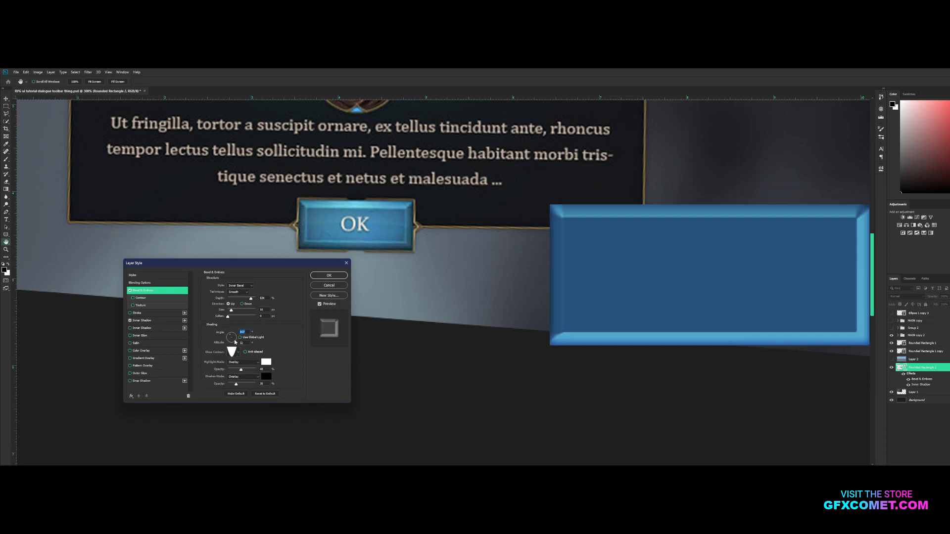
click(235, 342)
click(235, 342)
drag(235, 342, 231, 341)
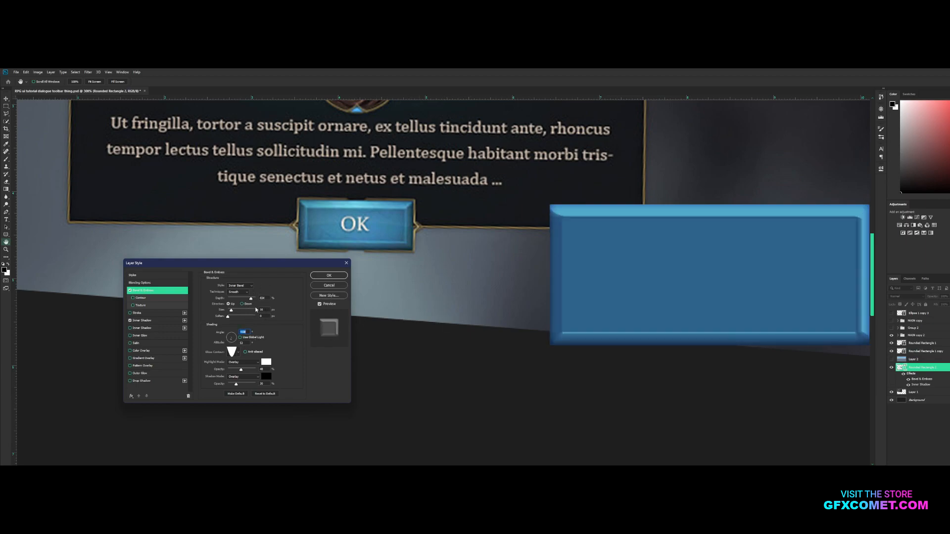
Change the bevel's technique to Chisel Hard, fine-tune its size, and apply the layer style to the blue rectangle.
mouse_move(231, 309)
mouse_down()
mouse_move(251, 317)
mouse_move(221, 316)
mouse_up()
click(245, 286)
click(236, 295)
click(239, 292)
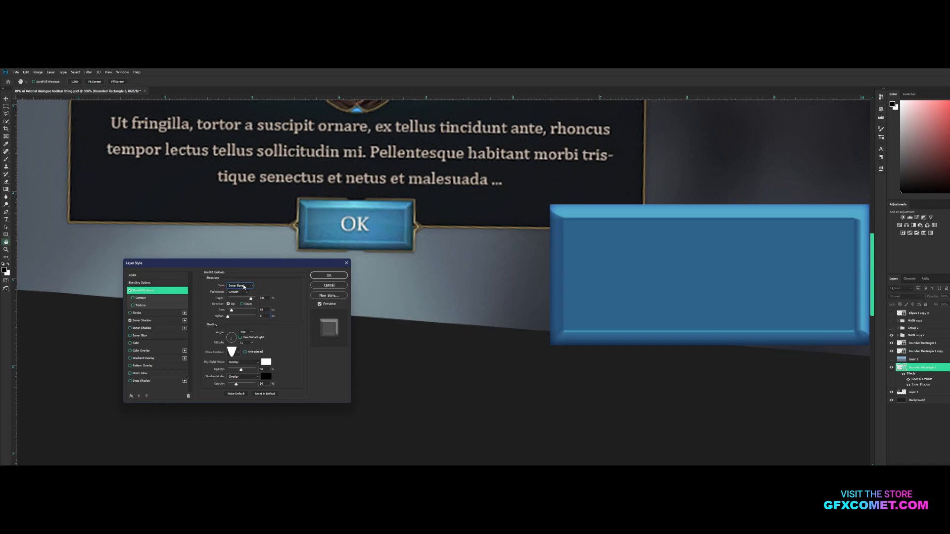
click(241, 303)
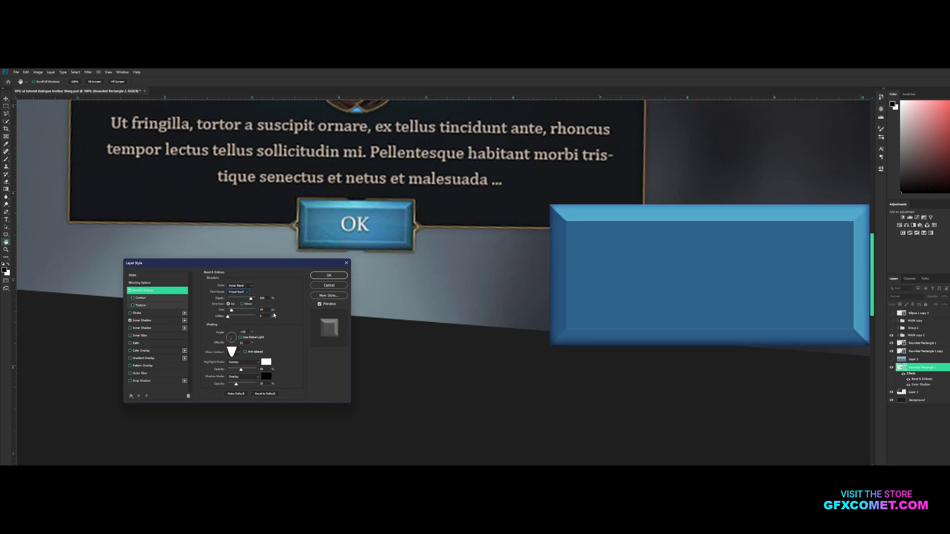
drag(233, 311, 232, 311)
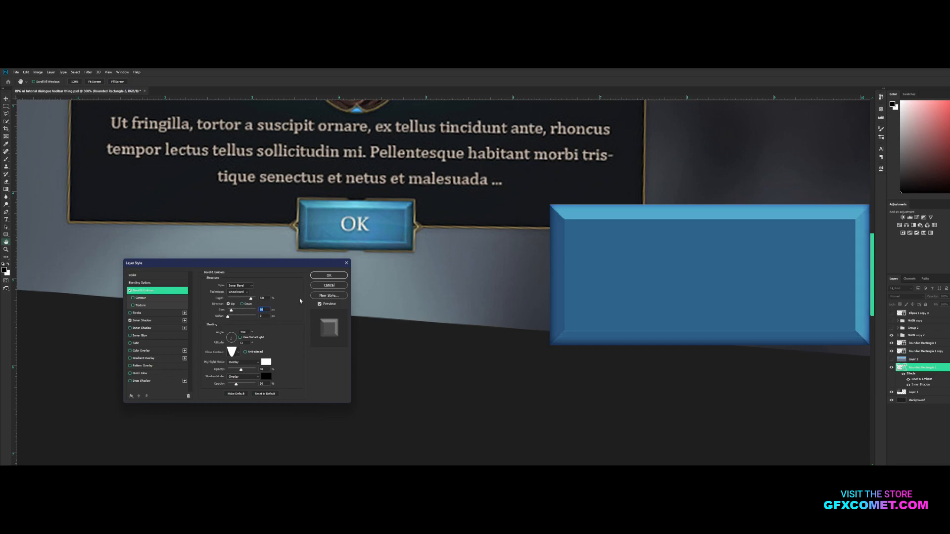
click(322, 276)
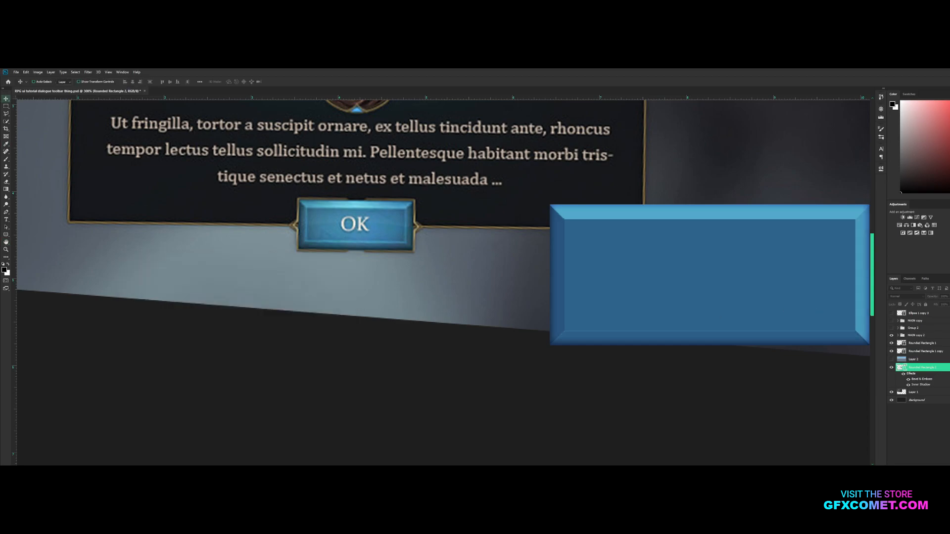
Duplicate the blue rectangle without its effects and resize the copy to fill the flat area inside the bevelled edge.
key(ctrl+j)
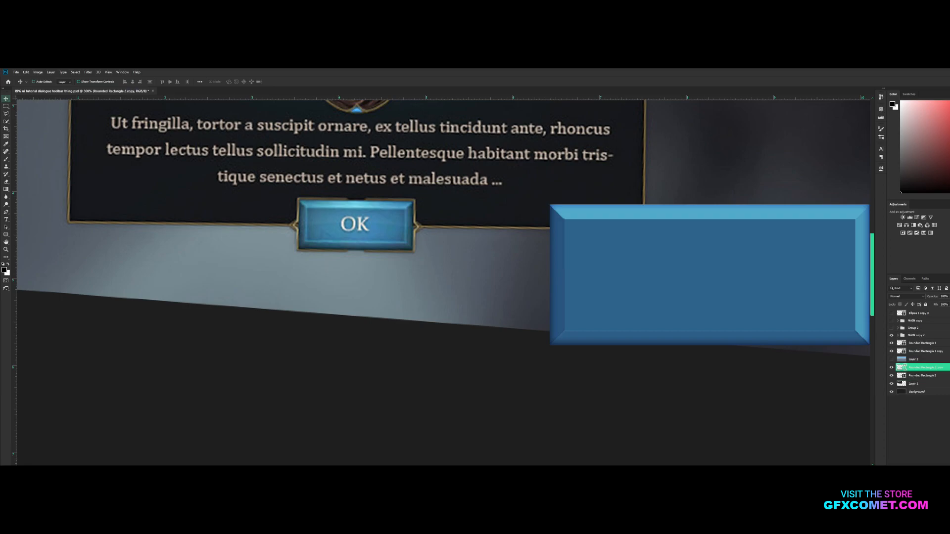
key(h)
drag(725, 335, 661, 324)
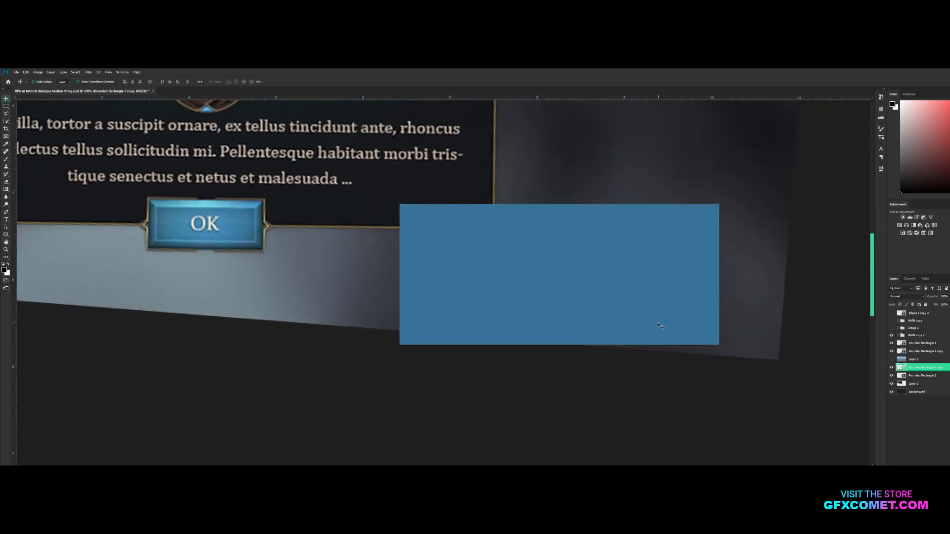
key(ctrl+t)
drag(719, 205, 654, 244)
key(Return)
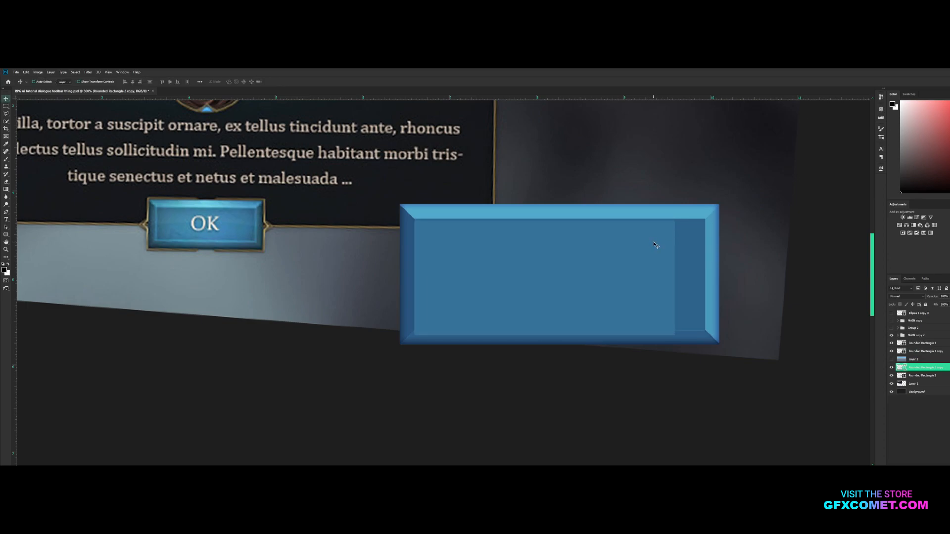
key(ctrl+t)
drag(674, 332, 706, 329)
key(Return)
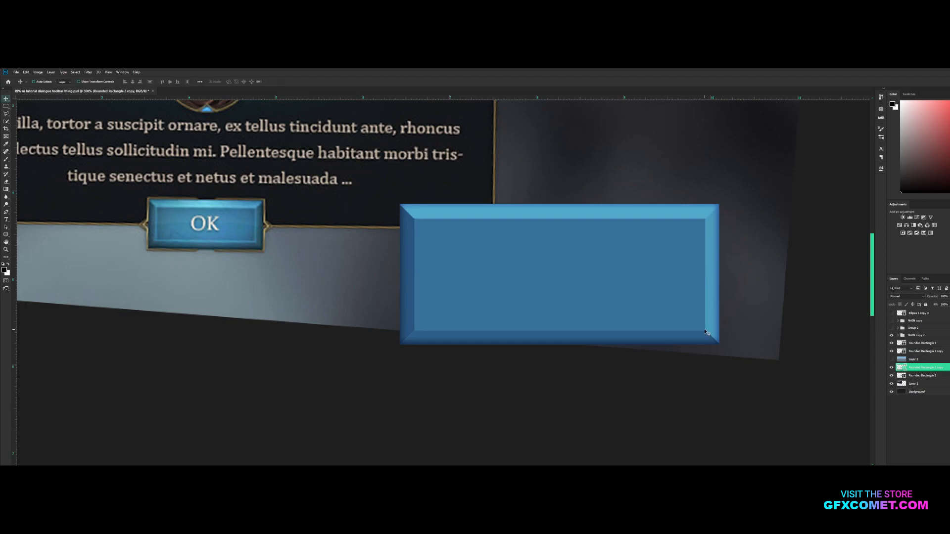
Save the document, set the inner rectangle's fill to 0%, and add an Outer Glow style to it.
key(ctrl+s)
drag(936, 305, 826, 306)
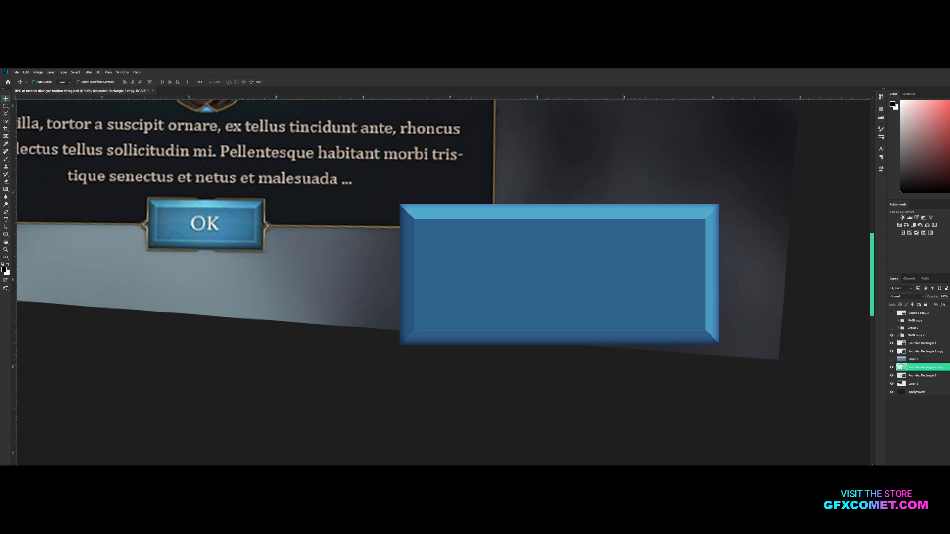
double_click(931, 367)
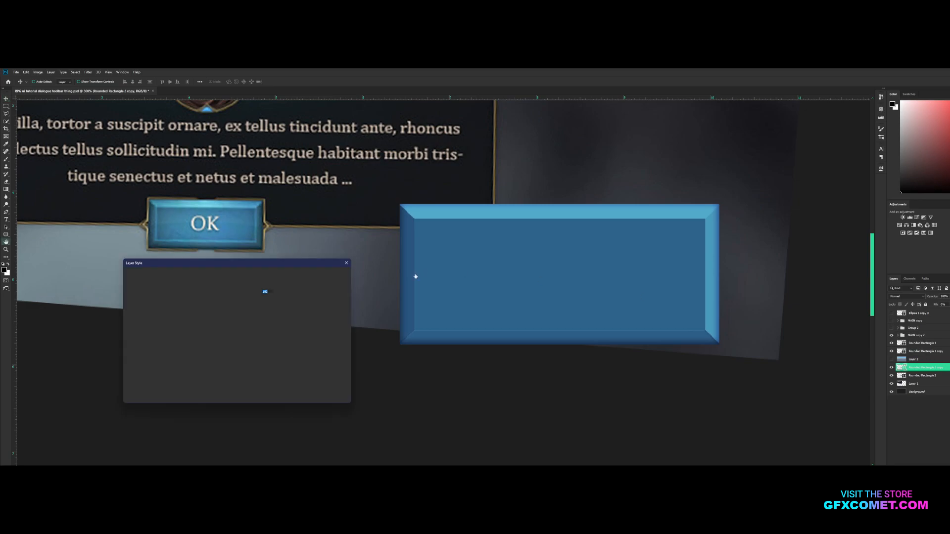
mouse_move(293, 264)
mouse_down()
mouse_move(479, 260)
mouse_move(350, 276)
mouse_up()
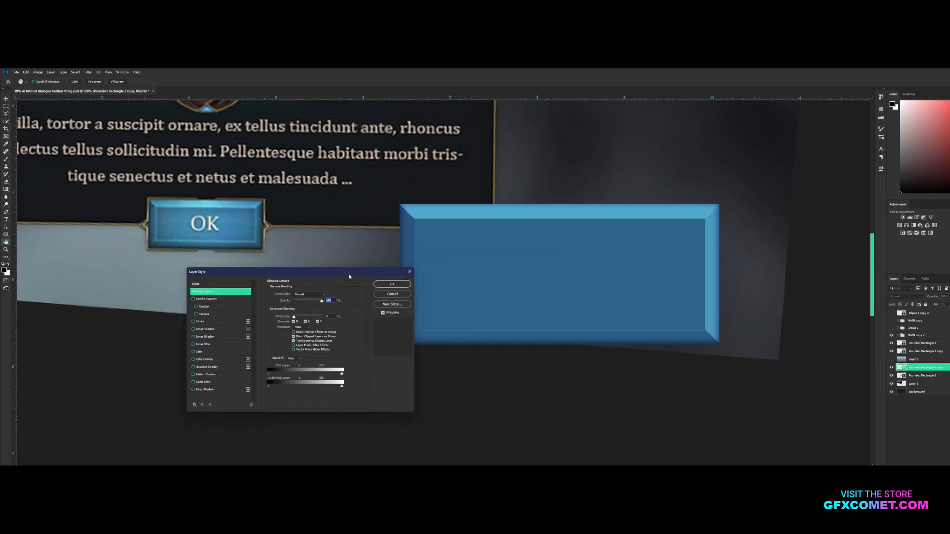
click(208, 382)
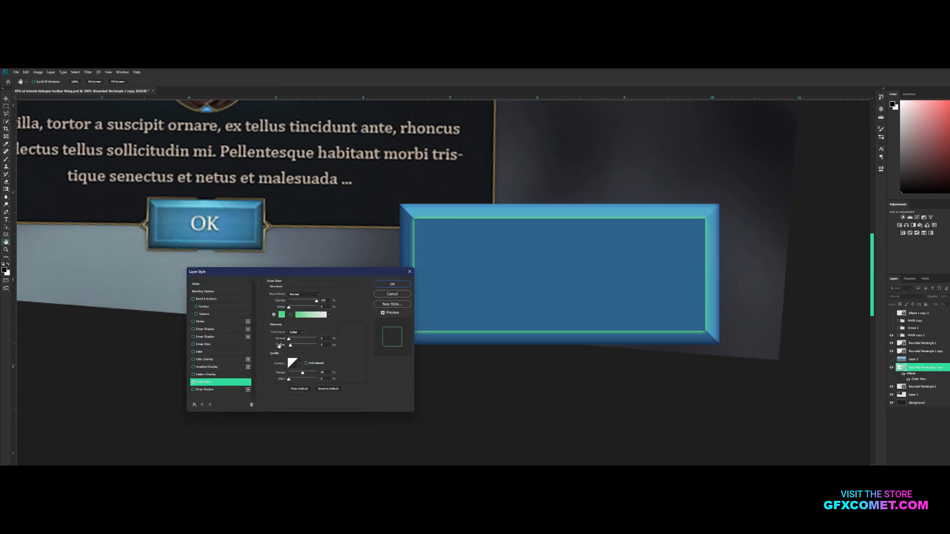
Make the outer glow white with Overlay blending, raise its spread, and reduce its size and opacity.
click(282, 315)
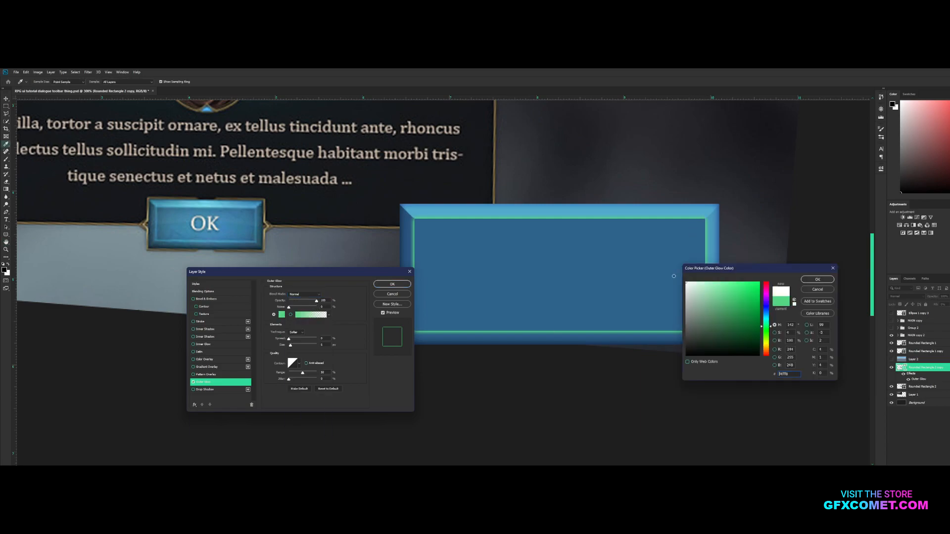
click(818, 280)
drag(290, 340, 297, 340)
click(301, 295)
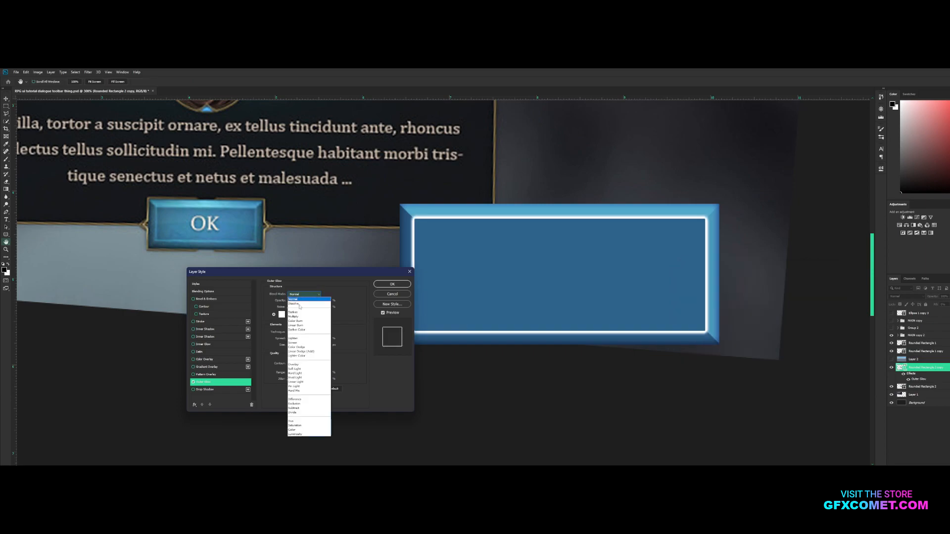
click(295, 365)
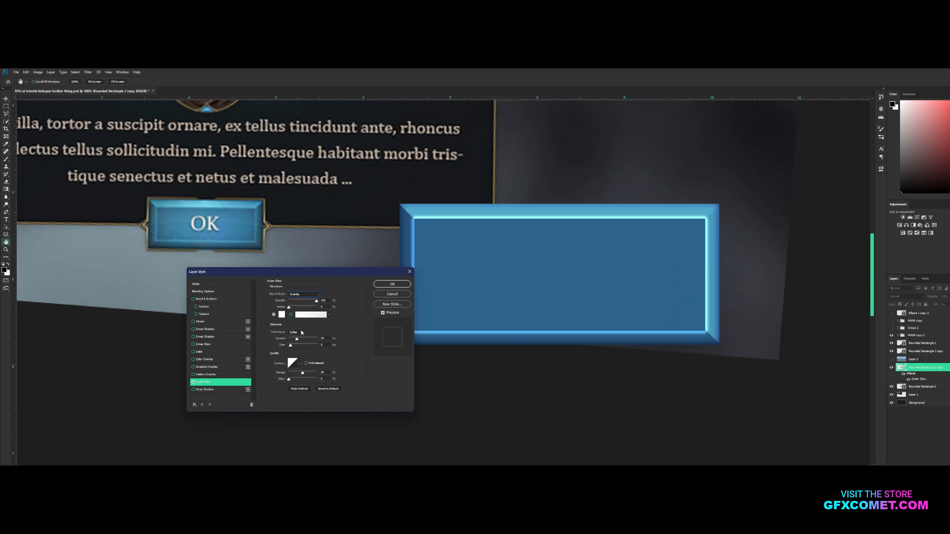
mouse_move(292, 346)
mouse_down()
mouse_move(283, 322)
mouse_move(290, 328)
mouse_up()
click(304, 301)
Add a black Inner Shadow in Overlay mode to the inner rectangle and lower its opacity.
click(208, 330)
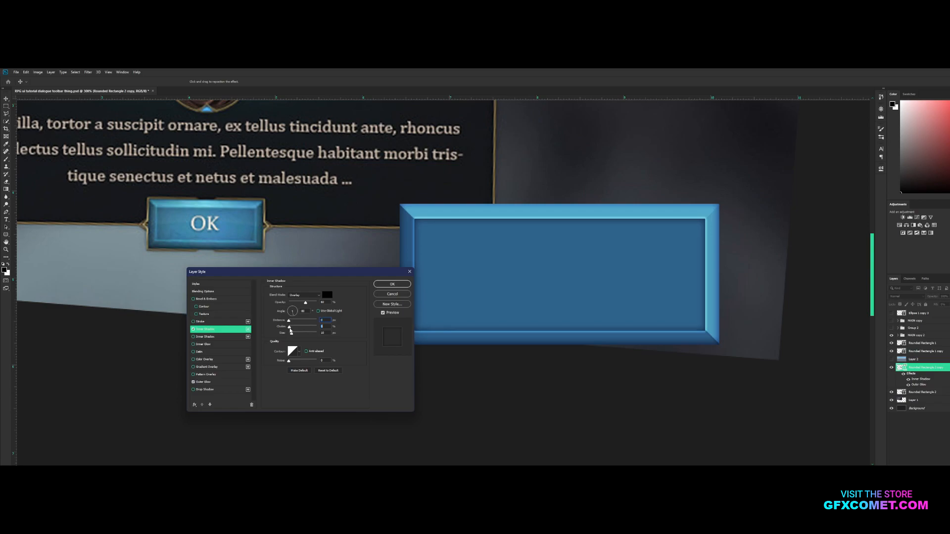
click(311, 296)
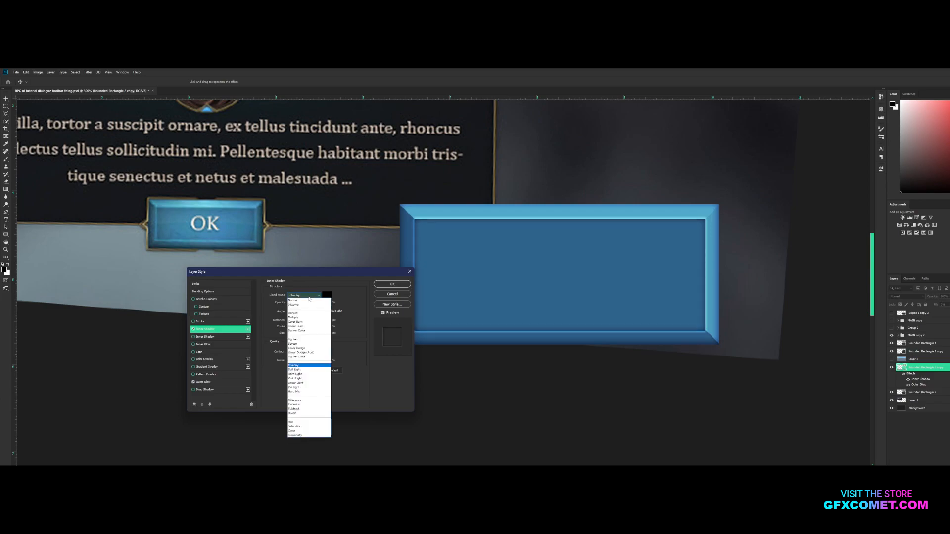
click(306, 365)
drag(305, 302, 299, 303)
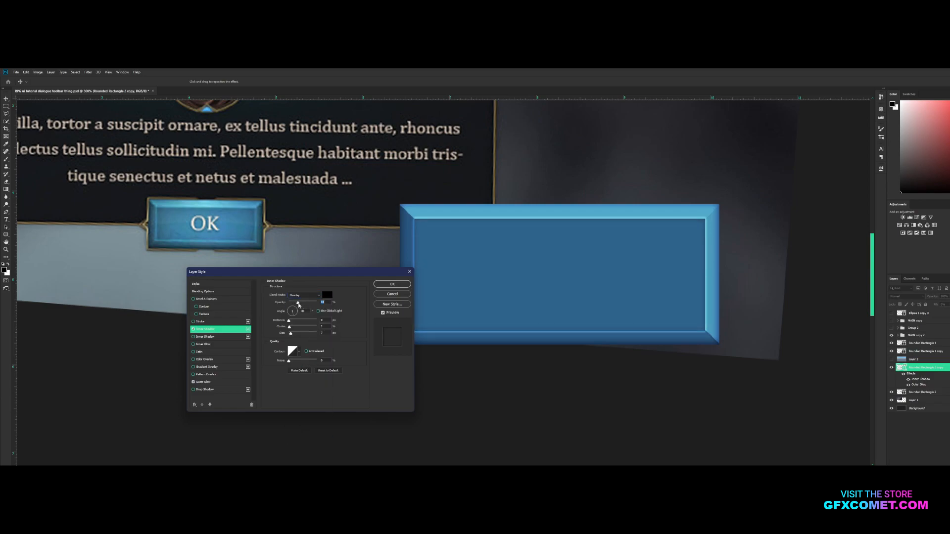
Set the outer glow to Normal blending with a light blue based on the reference button, and apply the layer style.
click(205, 382)
click(303, 295)
click(307, 296)
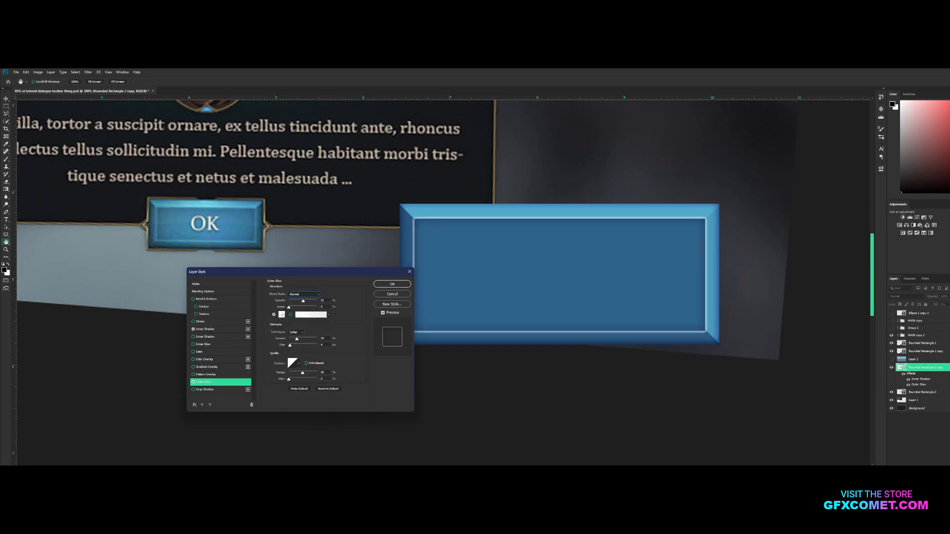
click(283, 315)
click(159, 213)
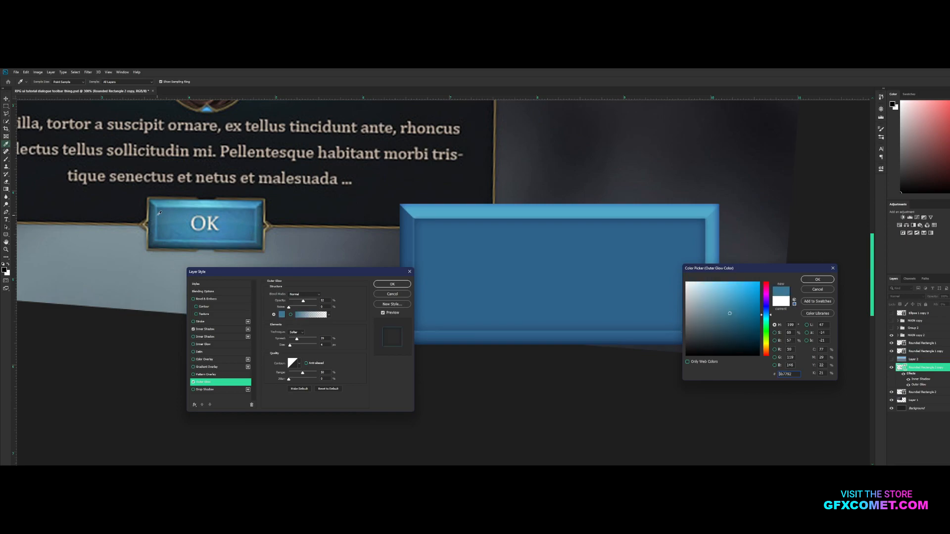
click(720, 291)
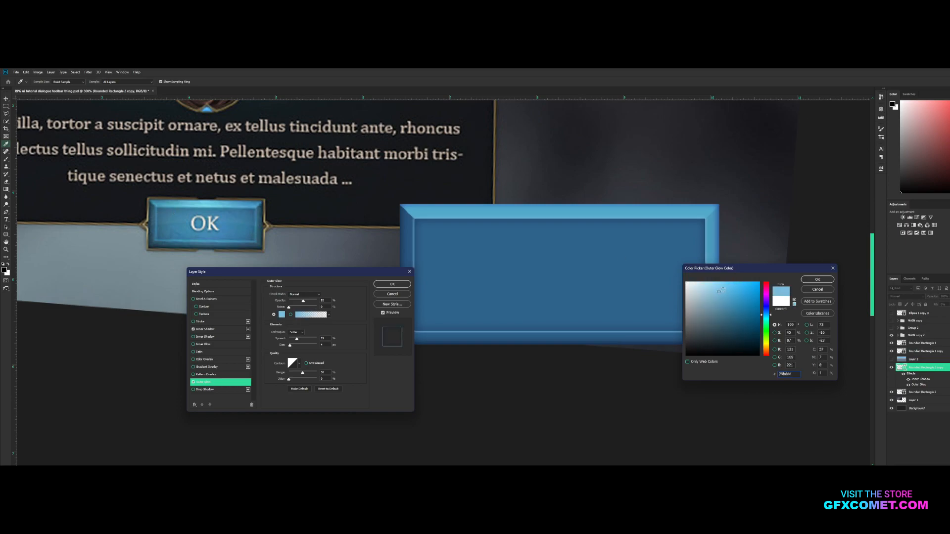
click(818, 279)
click(404, 287)
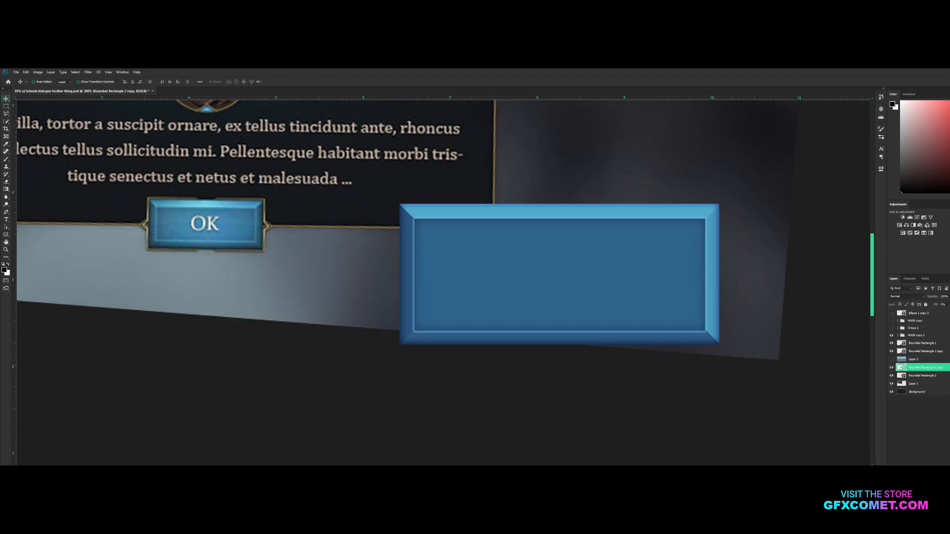
Group the two blue rectangle layers, duplicate the group, and hide the original as a backup.
shift+click(939, 377)
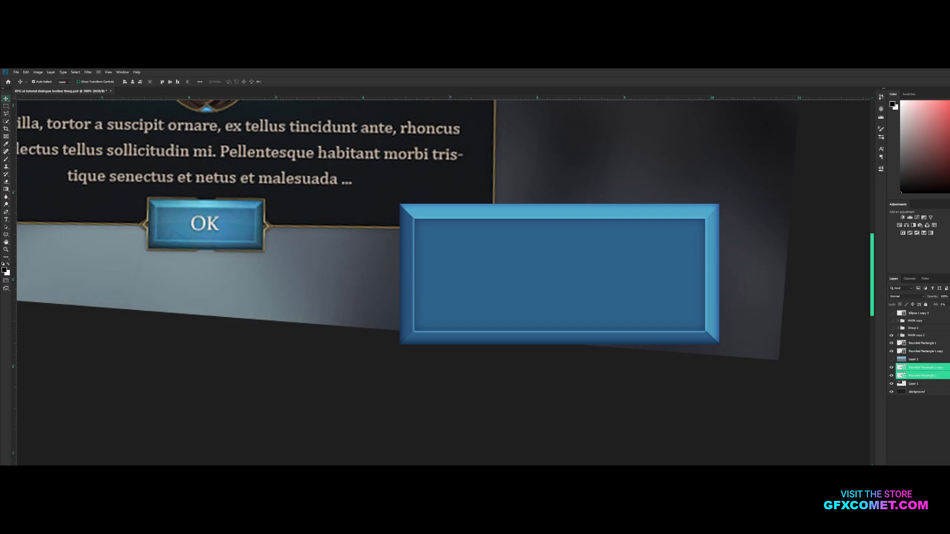
right_click(946, 377)
key(Escape)
key(ctrl+g)
key(ctrl+j)
click(892, 375)
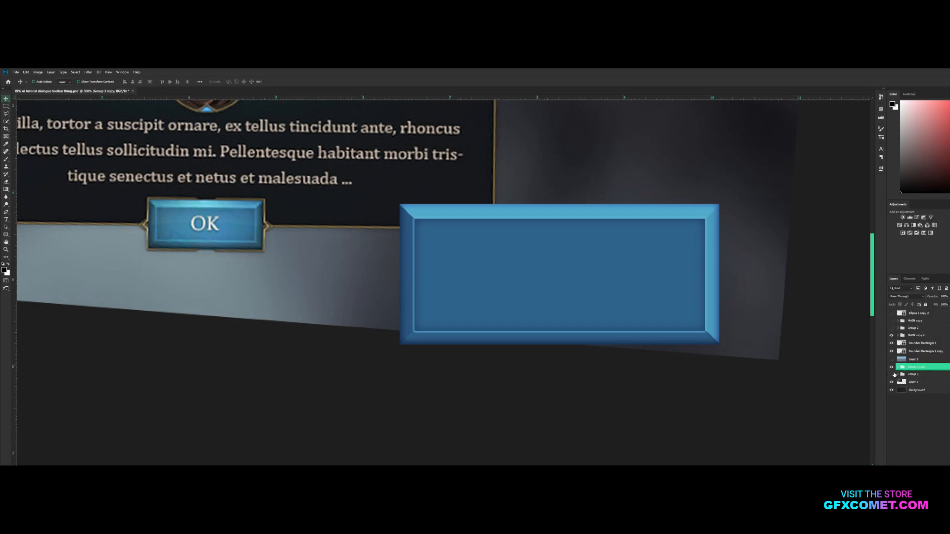
Convert the duplicated button group to a smart object and move it diagonally down toward the reference OK button.
right_click(931, 368)
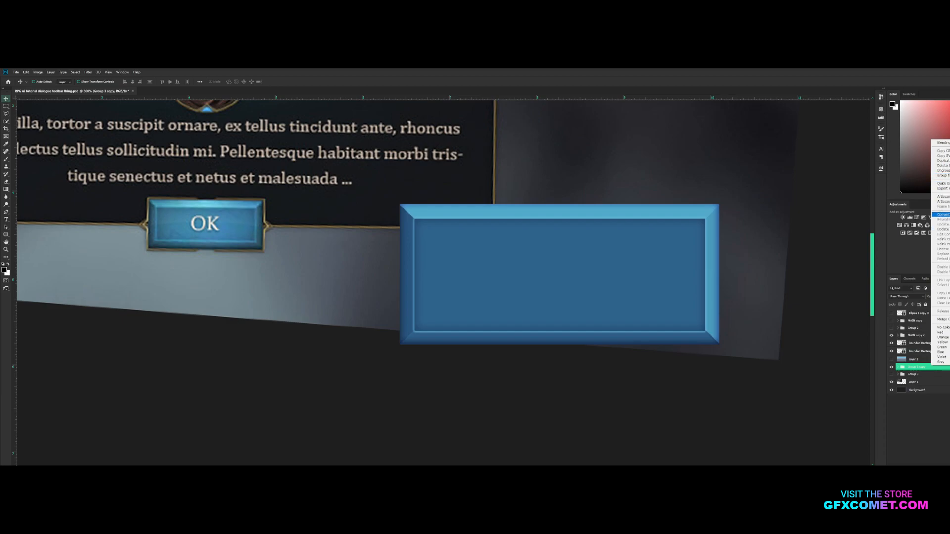
click(943, 215)
drag(596, 256, 484, 300)
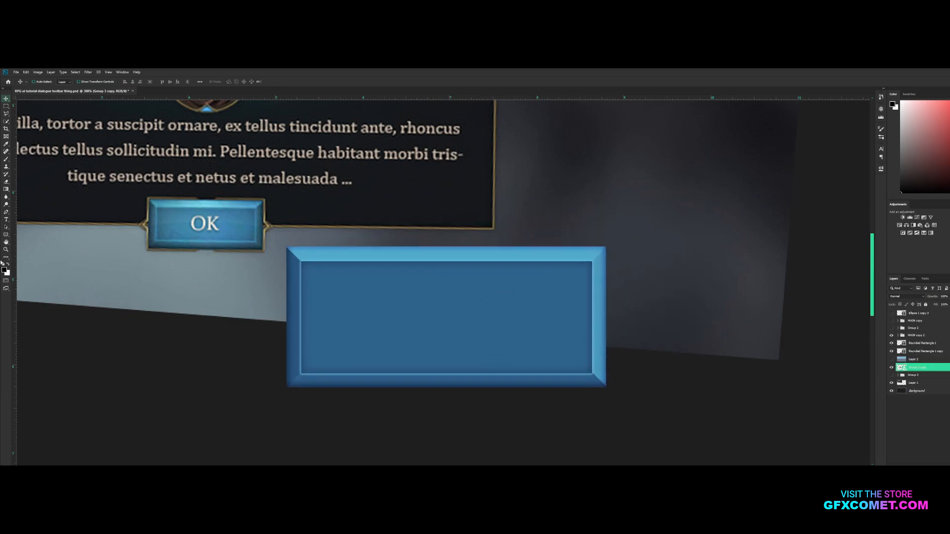
Create a new layer clipped to the button and set up the Pen tool to draw shapes with a white fill.
click(6, 213)
key(ctrl+shift+alt+n)
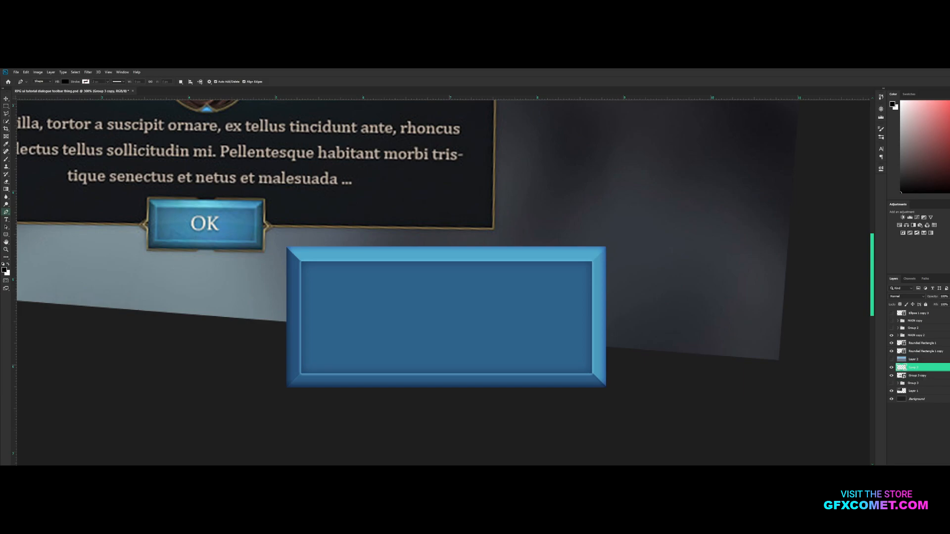
right_click(937, 368)
click(938, 232)
click(66, 82)
click(41, 92)
click(51, 92)
click(44, 111)
Draw a white gloss shape with an upward-curving lower edge that covers the upper half of the button.
click(212, 317)
drag(635, 318, 801, 351)
alt+click(636, 318)
click(635, 204)
click(247, 204)
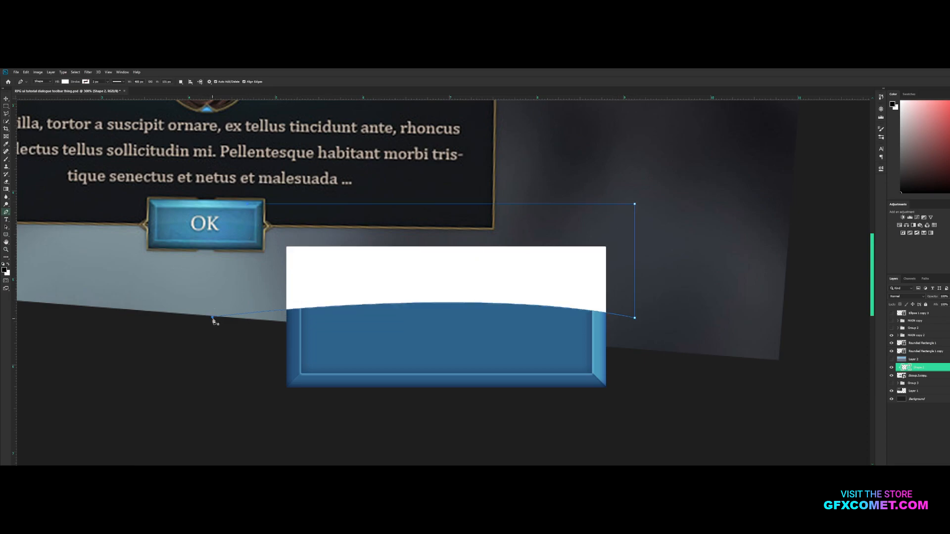
Set the gloss shape's blend mode to Overlay, shift it slightly down, and reduce its opacity to a faint sheen.
key(v)
click(920, 296)
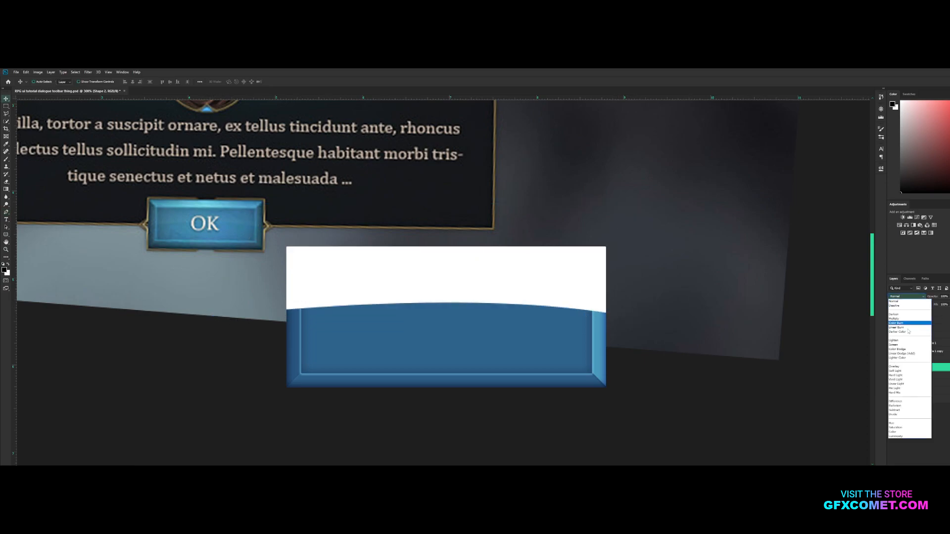
click(902, 365)
drag(635, 312, 633, 323)
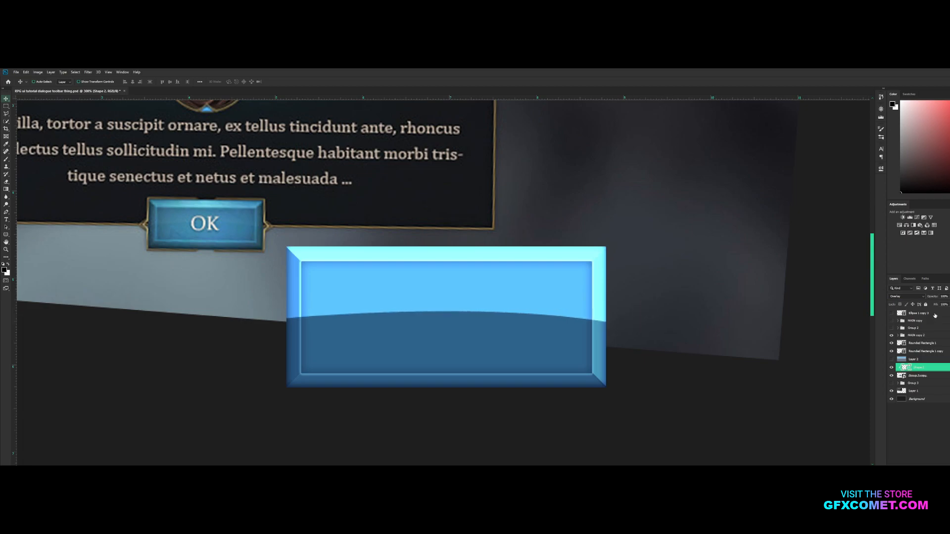
drag(933, 298, 792, 299)
drag(713, 301, 712, 304)
Paste the dark speckled texture, clip it to the button, and scale and position it to cover the whole button.
key(ctrl+v)
alt+click(943, 372)
key(ctrl+1)
key(ctrl+t)
drag(571, 127, 426, 275)
drag(411, 332, 409, 233)
key(Return)
key(ctrl+plus)
drag(385, 248, 644, 232)
Set the texture layer's blend mode to Soft Light and lower its opacity to a subtle grain.
click(907, 296)
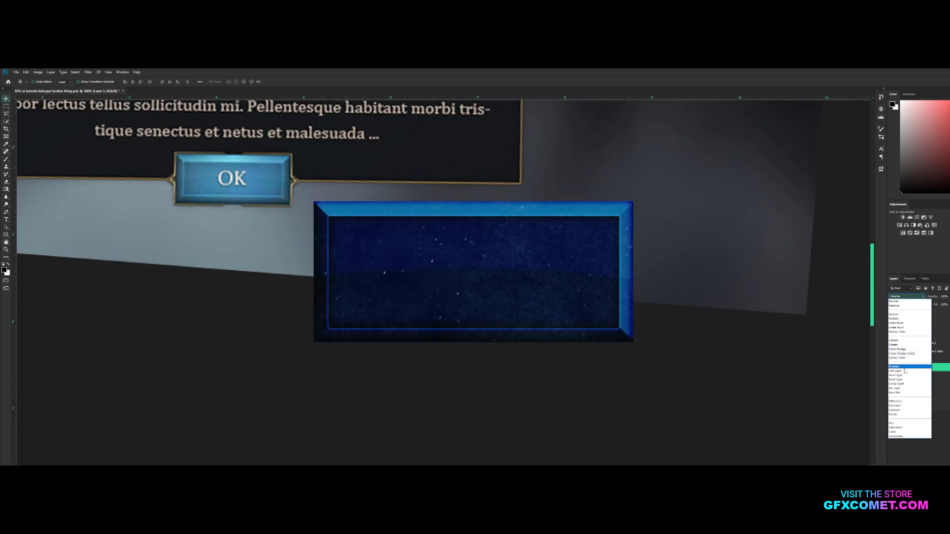
click(906, 371)
drag(738, 293, 719, 292)
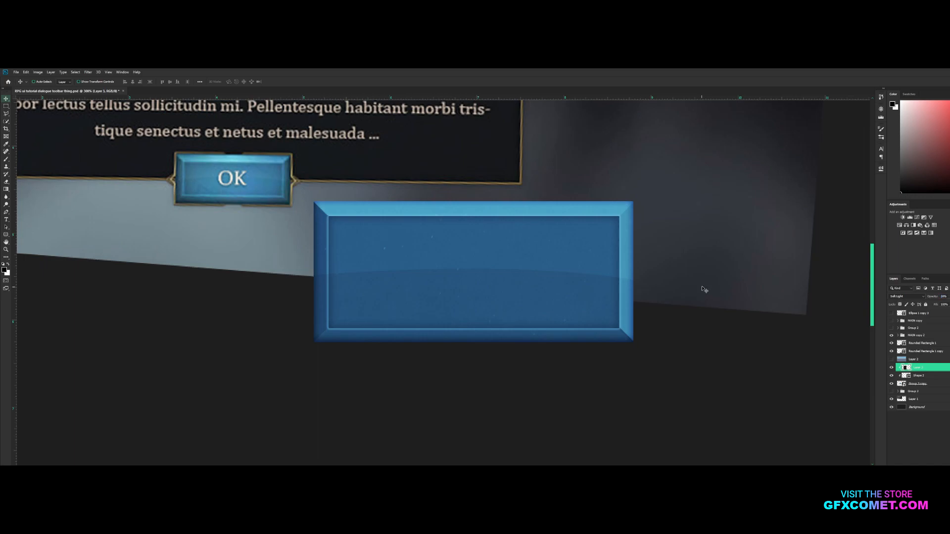
drag(557, 270, 600, 296)
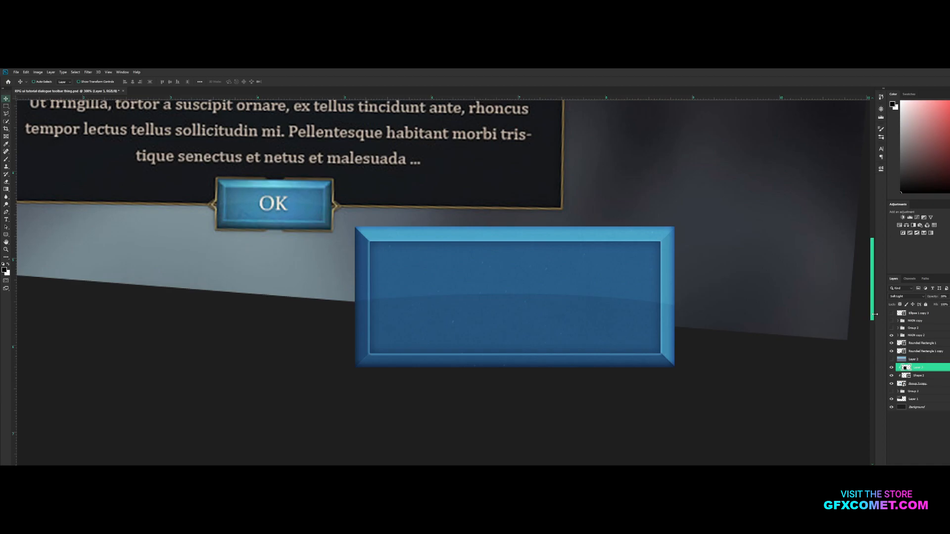
scroll(563, 239, down, 2)
scroll(563, 238, up, 1)
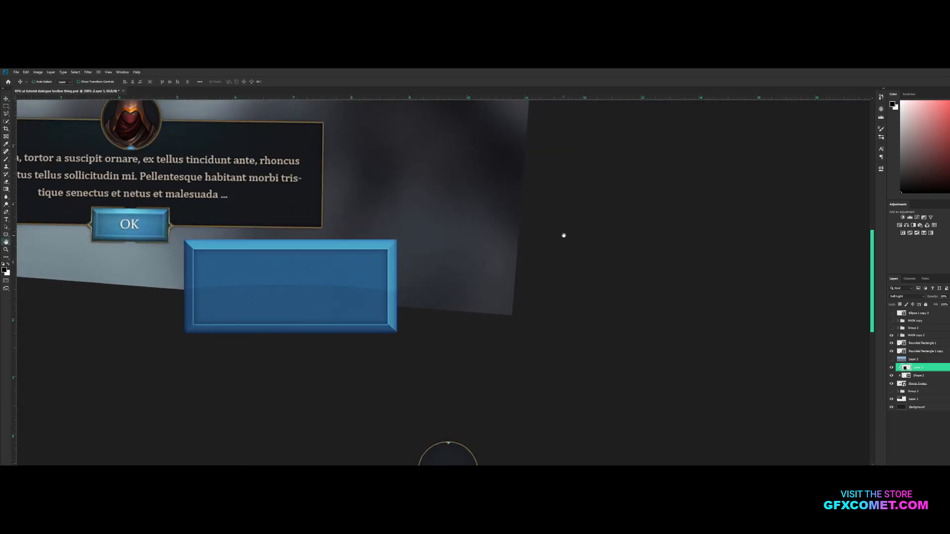
scroll(566, 239, left, 5)
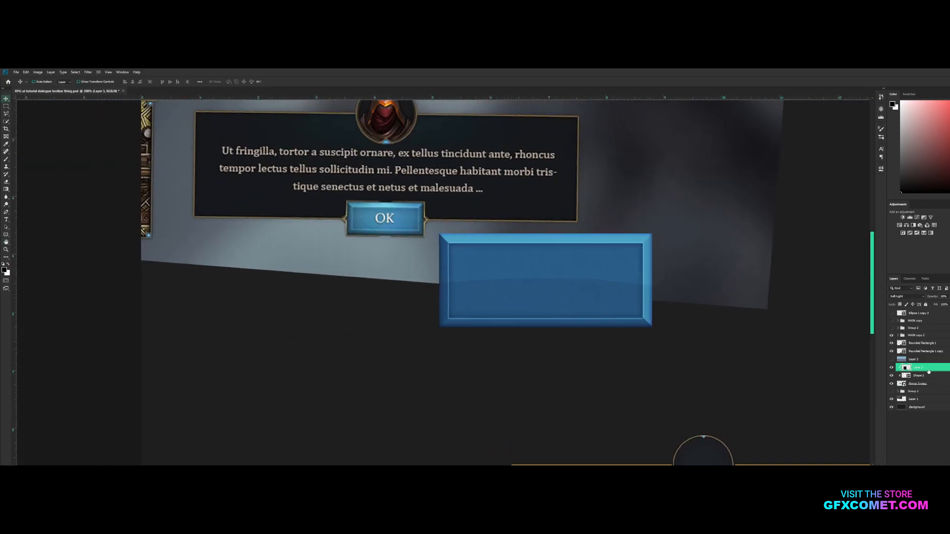
Group the button, gloss and texture layers and move the button into the empty area between the reference and the dialogue box.
click(891, 368)
click(892, 369)
click(891, 376)
click(891, 376)
shift+click(919, 384)
key(ctrl+g)
drag(614, 320, 652, 366)
key(h)
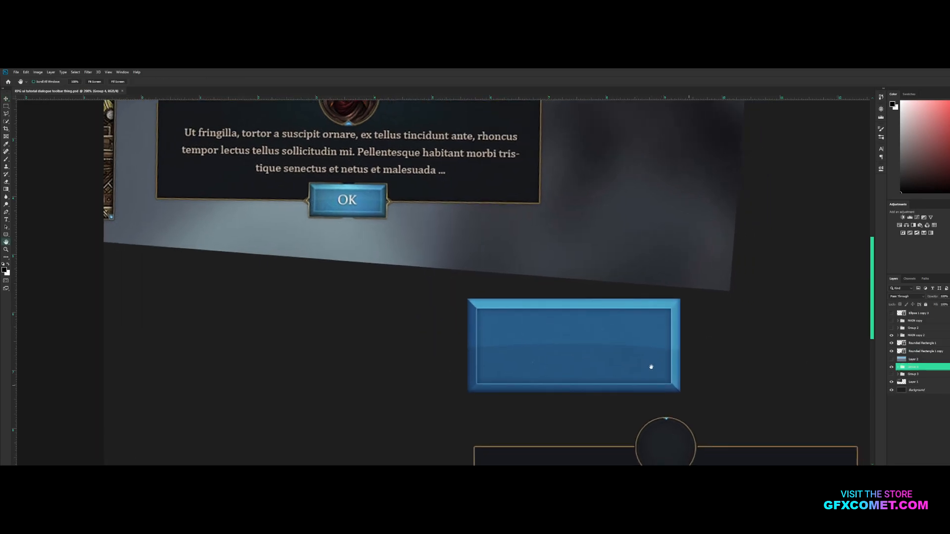
drag(679, 320, 575, 253)
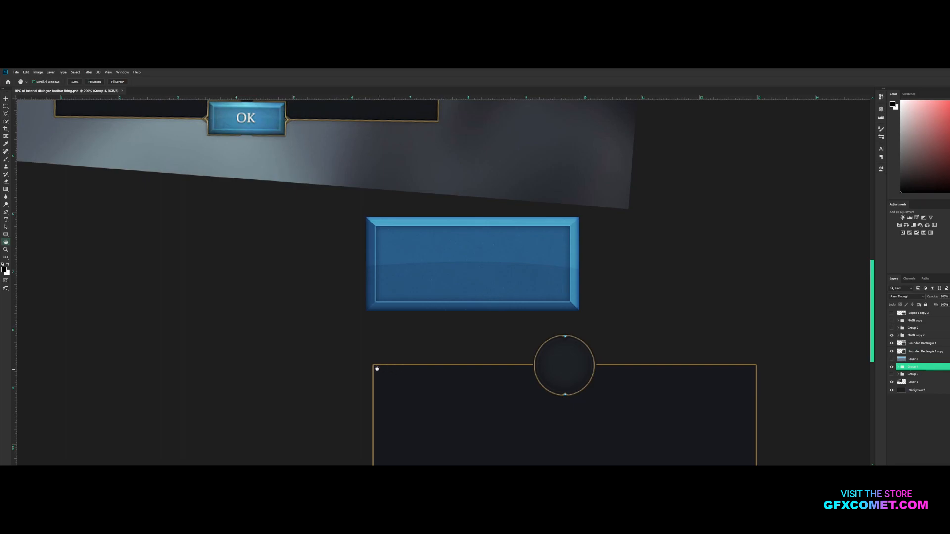
Copy the layer style holding the gold outline from the dialogue box's rounded rectangle copy.
key(v)
ctrl+click(487, 365)
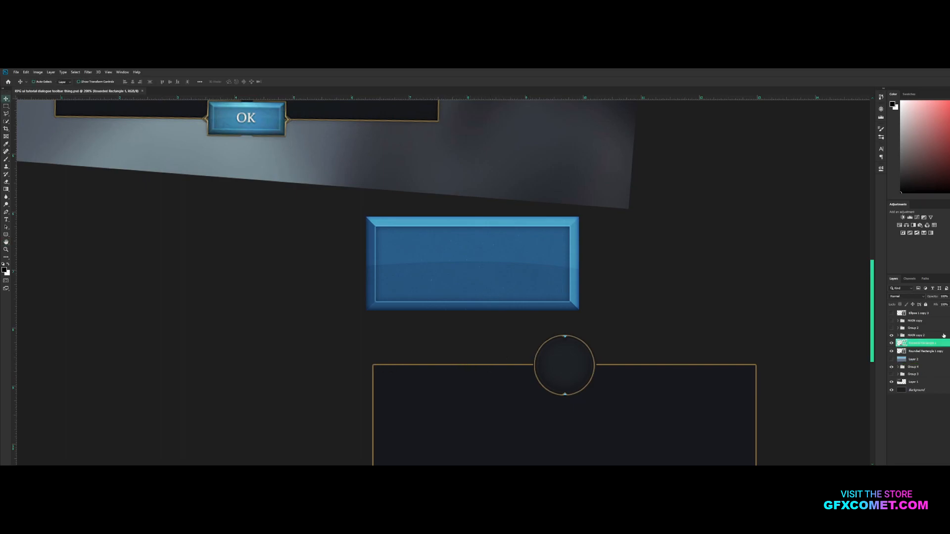
click(892, 343)
click(892, 344)
click(892, 351)
click(893, 351)
right_click(918, 350)
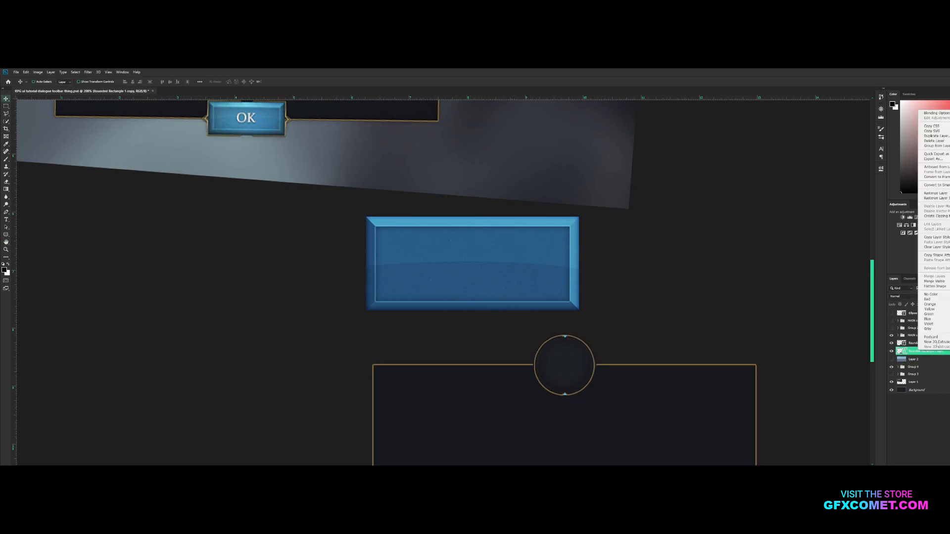
click(935, 237)
click(917, 343)
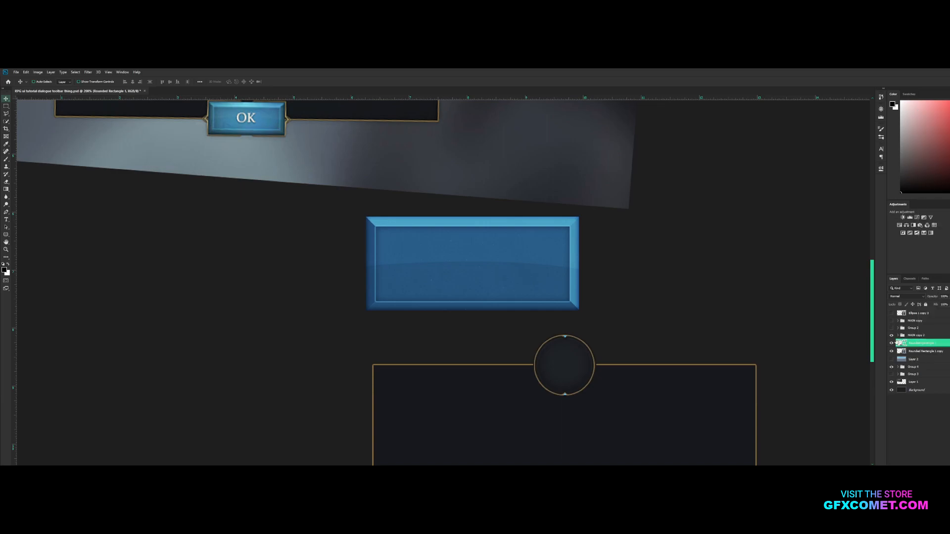
Create a merged duplicate of the button group beneath it and paste the gold outline style onto it.
click(891, 367)
click(912, 368)
drag(918, 370, 945, 375)
right_click(944, 375)
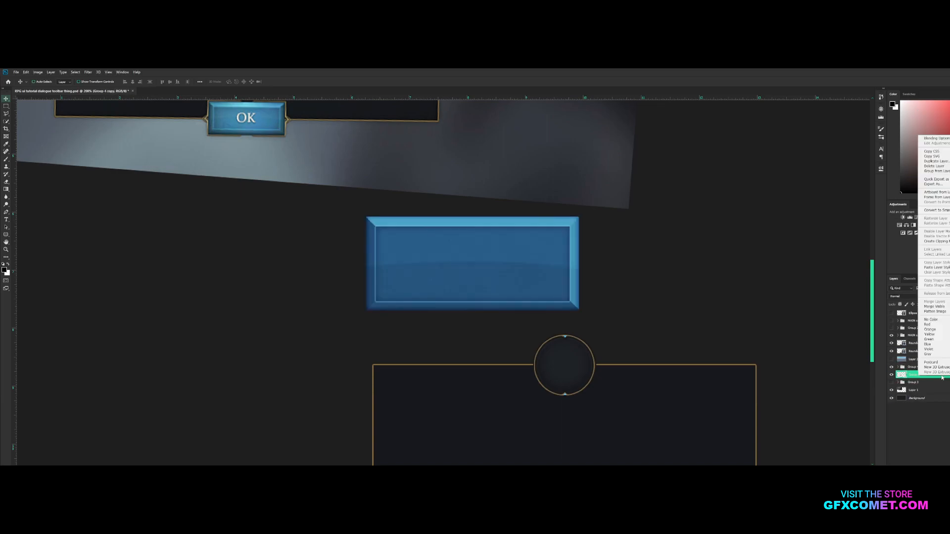
click(946, 272)
key(ctrl+minus)
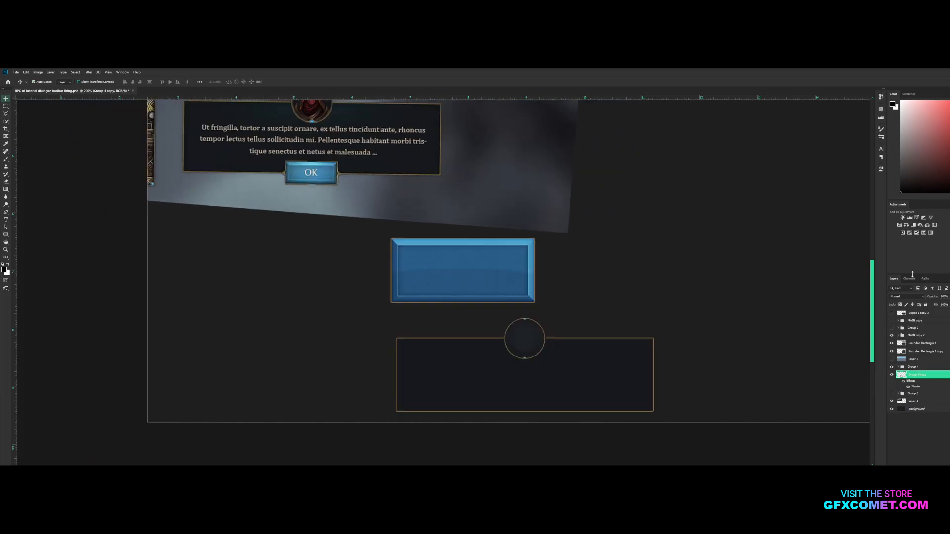
Group the button with its outline layer, move it onto the dialogue box, and stack the group above the dialogue layers.
ctrl+click(921, 369)
key(ctrl+g)
drag(486, 312, 529, 410)
drag(930, 365, 927, 333)
drag(472, 417, 477, 404)
Scale the button down to the reference's proportions and centre it on the dialogue box's lower edge.
key(ctrl+t)
drag(535, 371, 461, 413)
drag(458, 451, 486, 417)
key(Return)
key(Up)
key(Down)
key(Up)
key(Down)
key(Left)
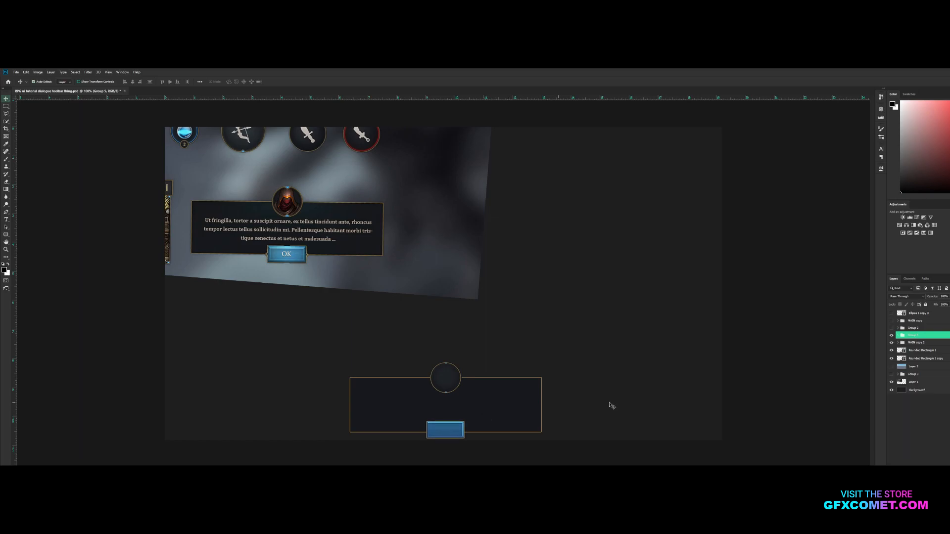
Move the whole dialogue box, including its button and portrait frame, up beside the reference.
shift+click(925, 358)
drag(498, 379, 622, 300)
key(ctrl+plus)
key(space)
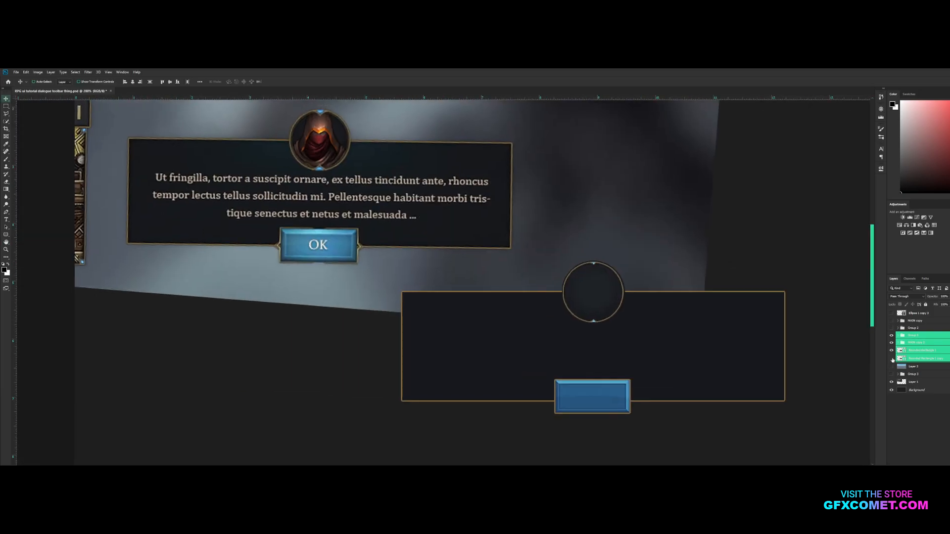
Add a new layer clipped to the rounded rectangle copy and sample the reference OK button's blue as brush colour.
click(921, 358)
key(ctrl+shift+alt+n)
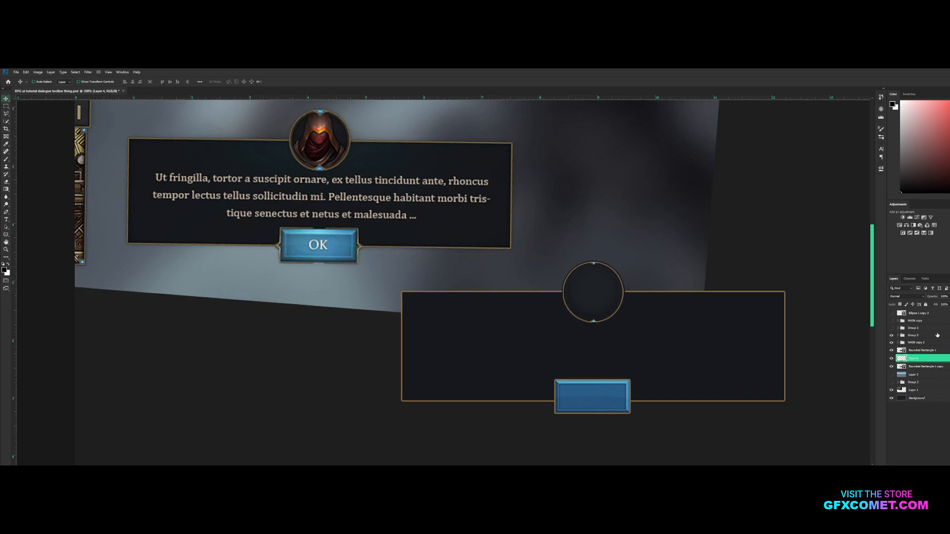
key(ctrl+alt+g)
click(6, 159)
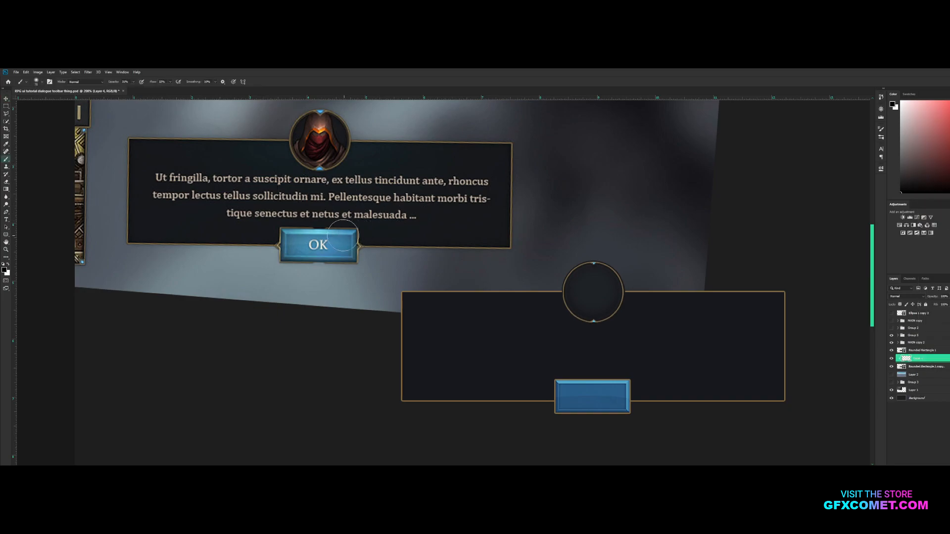
alt+click(316, 238)
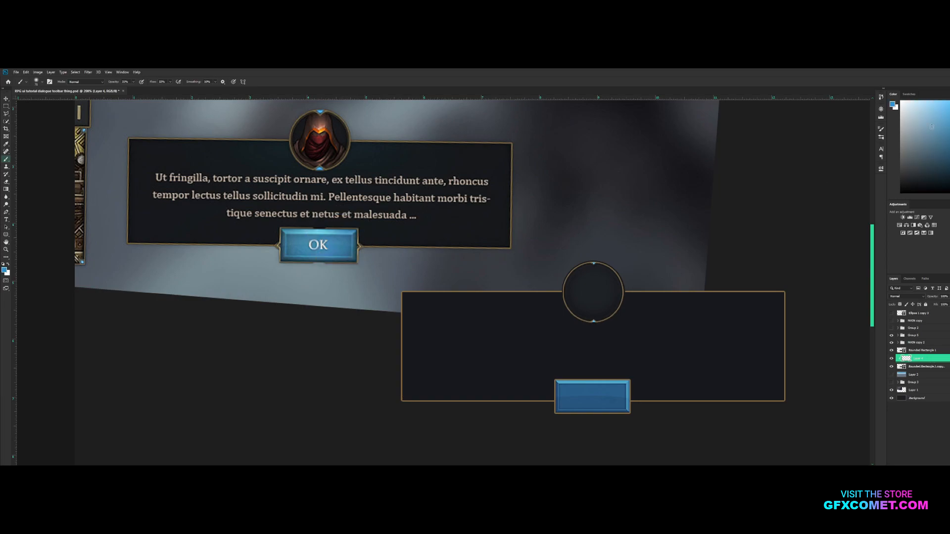
Enlarge the soft brush, adjust its opacity, and paint a blue glow across the dialogue box's upper middle.
key(bracketright)
key(bracketright)
key(bracketright)
key(bracketright)
key(bracketright)
key(bracketright)
key(bracketright)
key(bracketright)
key(bracketright)
key(bracketright)
key(bracketright)
key(bracketright)
key(bracketleft)
key(bracketleft)
key(bracketright)
key(bracketright)
drag(116, 82, 126, 82)
Stack the glow layer above the front rounded rectangle, clip it to that shape, and lower its opacity to a faint tint.
click(891, 367)
click(892, 367)
click(892, 350)
click(892, 350)
drag(910, 358, 918, 347)
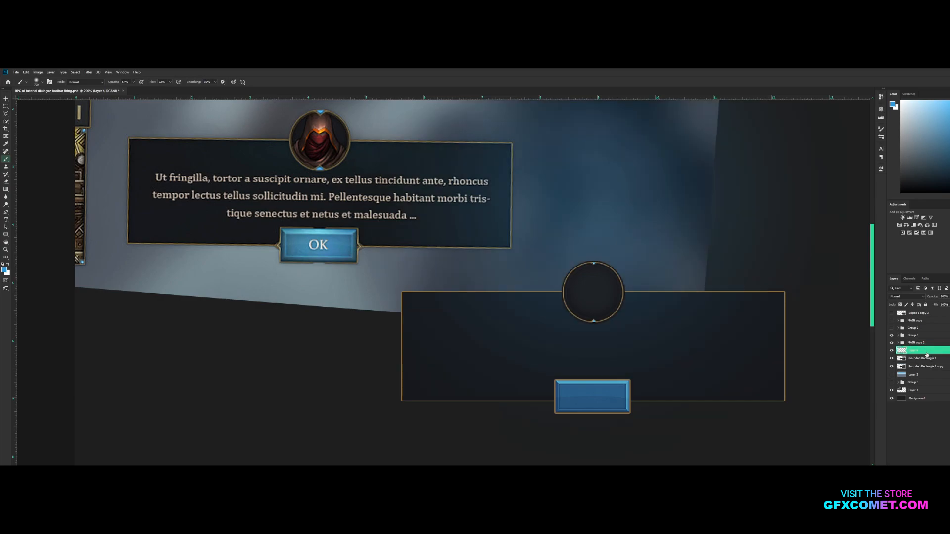
key(v)
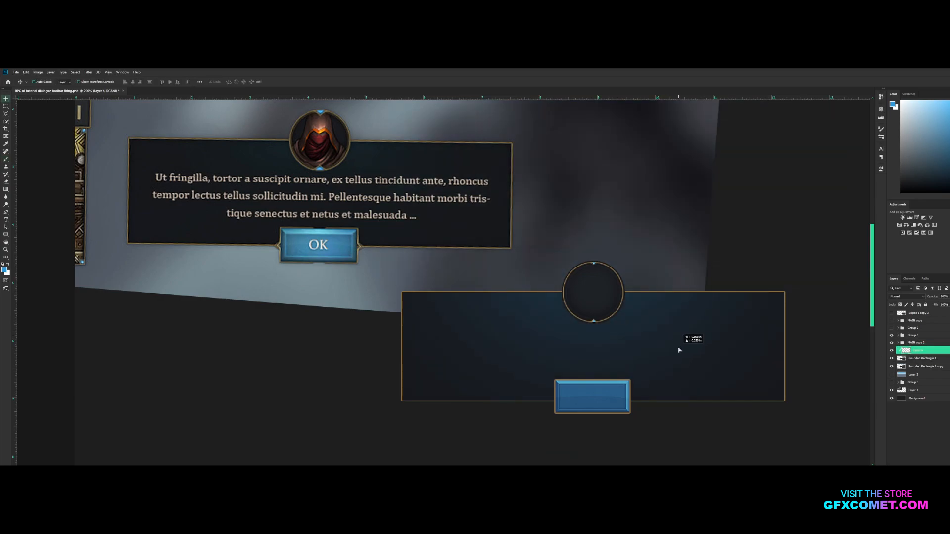
mouse_move(932, 296)
mouse_down()
mouse_move(904, 299)
mouse_move(919, 298)
mouse_up()
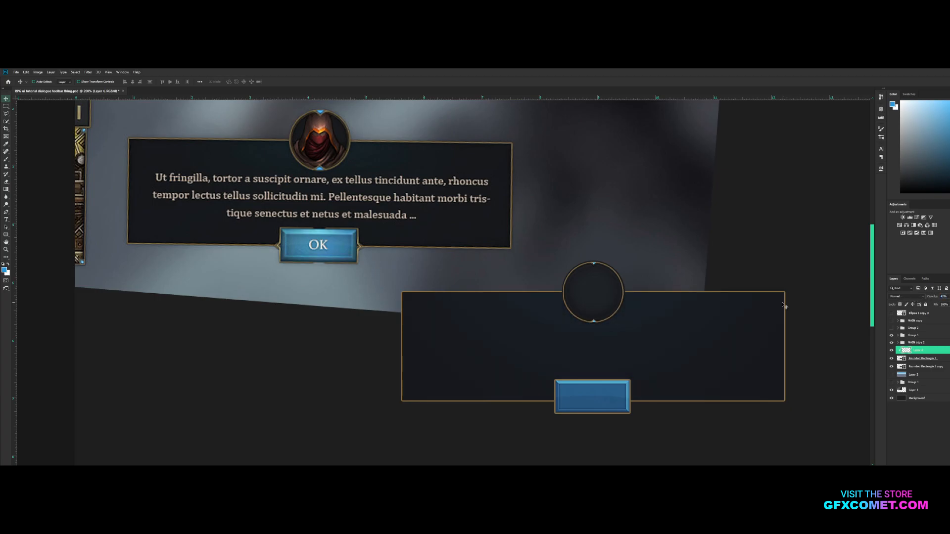
Hide the reference image and show the sky and tiled-floor background layer behind the dialogue box.
key(ctrl+minus)
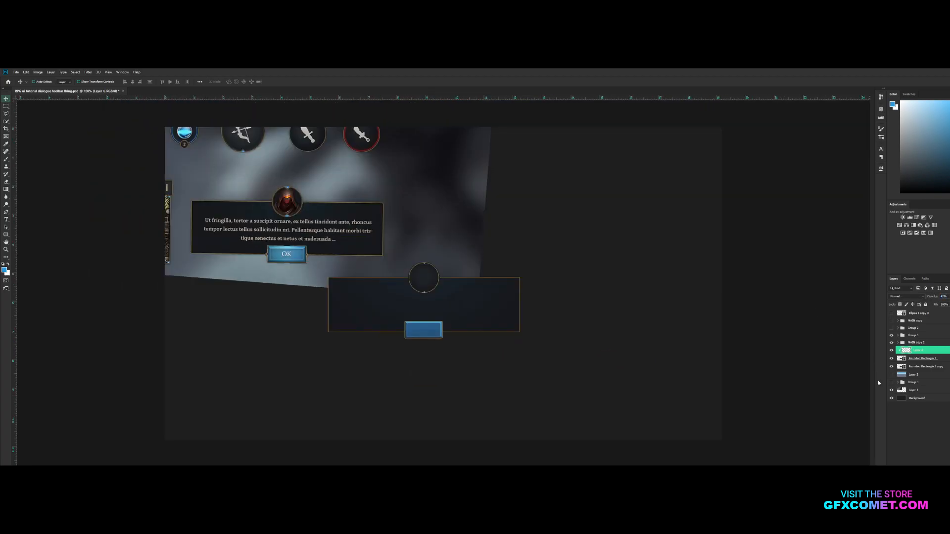
click(892, 391)
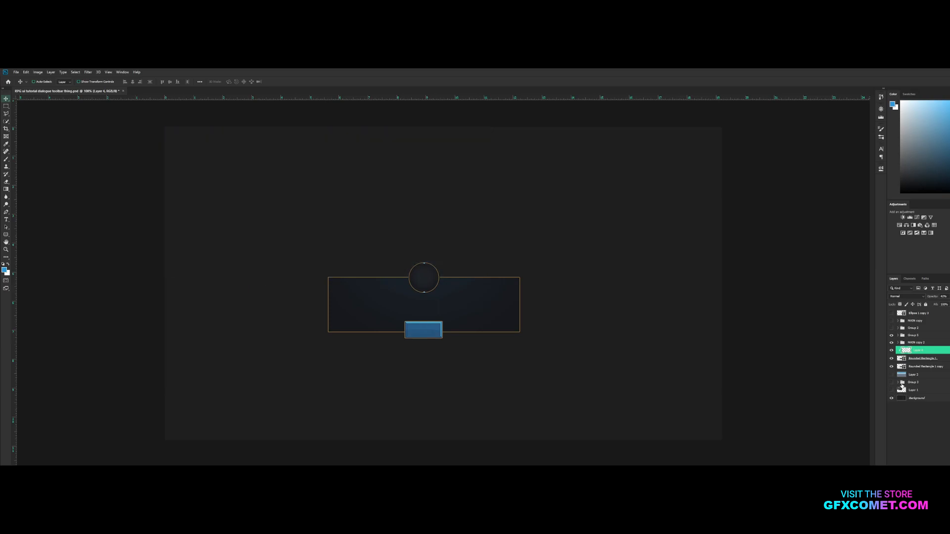
click(891, 374)
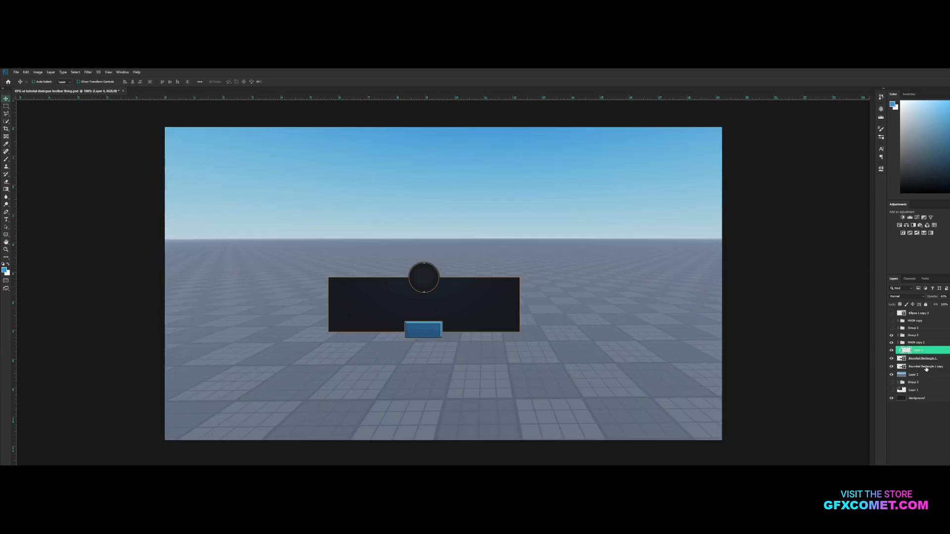
Group all dialogue box layers, duplicate the group, hide the original, and move the copy near the canvas centre.
click(910, 336)
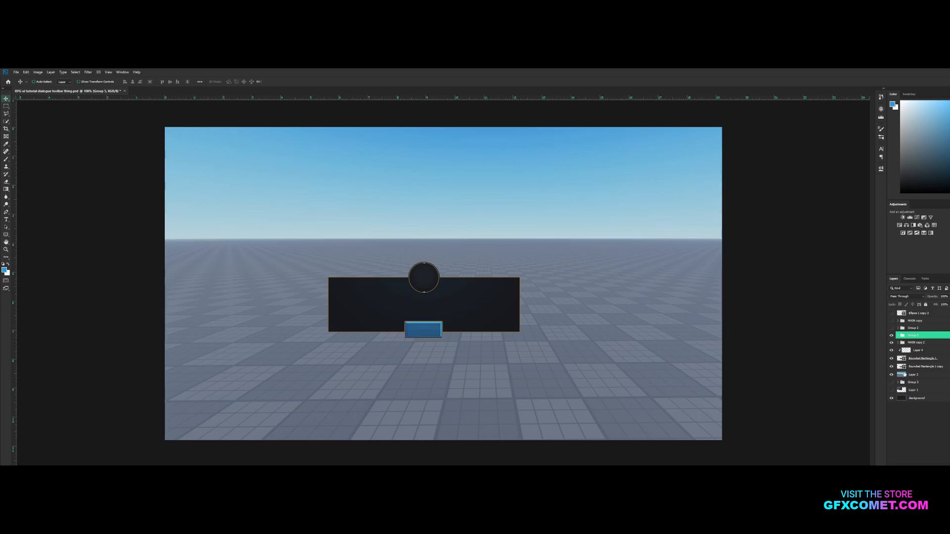
shift+click(928, 369)
key(ctrl+g)
key(ctrl+j)
click(891, 343)
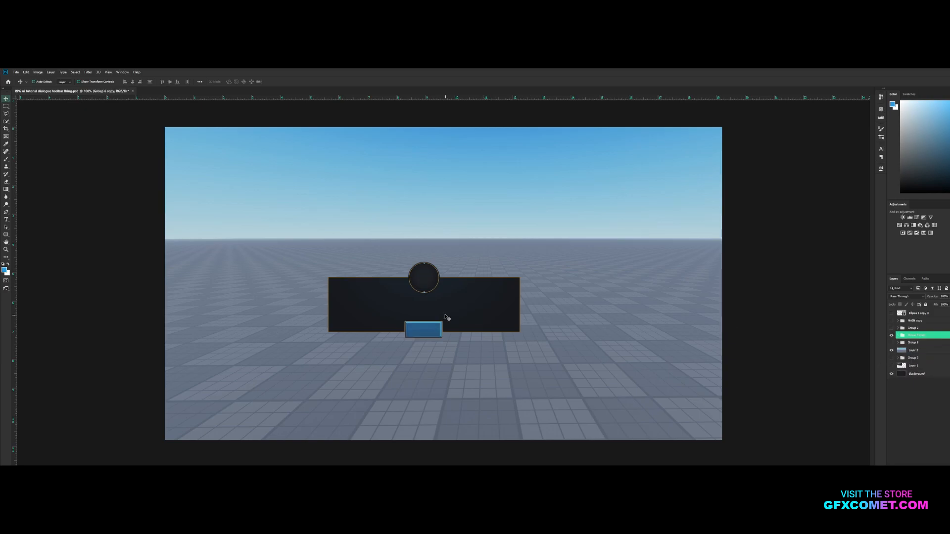
drag(515, 324, 517, 286)
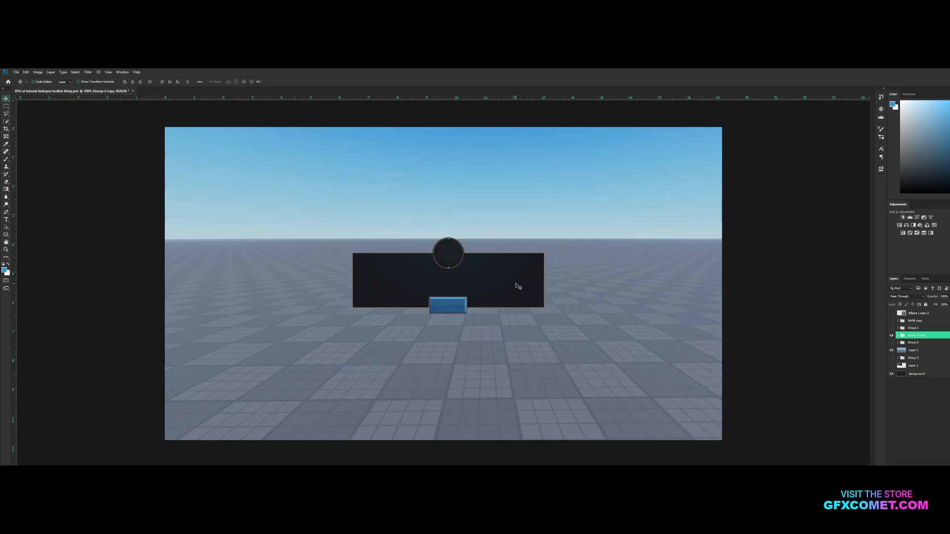